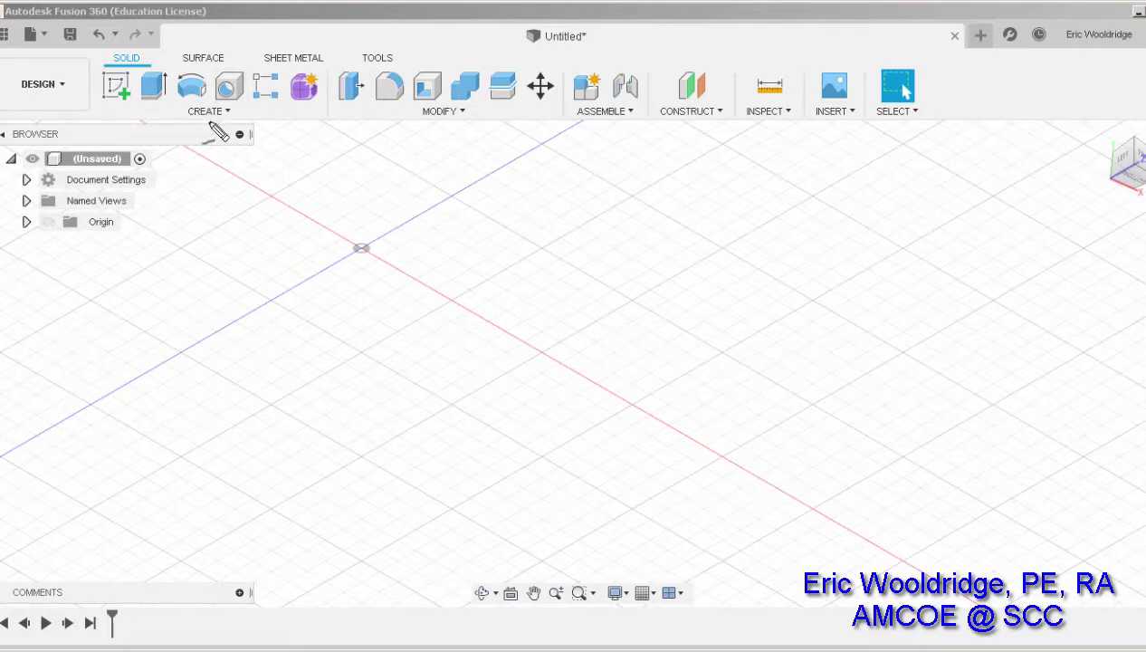
- Sketch on-screen markup of the cube and its planned 1, 2 and 3 faces, then clear it
mouse_move(604, 182)
left_mouse_down()
mouse_move(461, 256)
mouse_move(469, 290)
mouse_move(616, 377)
mouse_move(799, 286)
mouse_move(736, 223)
mouse_move(623, 168)
left_mouse_up()
left_click_drag(613, 372, 618, 522)
mouse_move(453, 258)
left_mouse_down()
mouse_move(453, 446)
mouse_move(616, 523)
left_mouse_up()
mouse_move(822, 265)
left_mouse_down()
mouse_move(820, 308)
mouse_move(671, 501)
mouse_move(619, 530)
left_mouse_up()
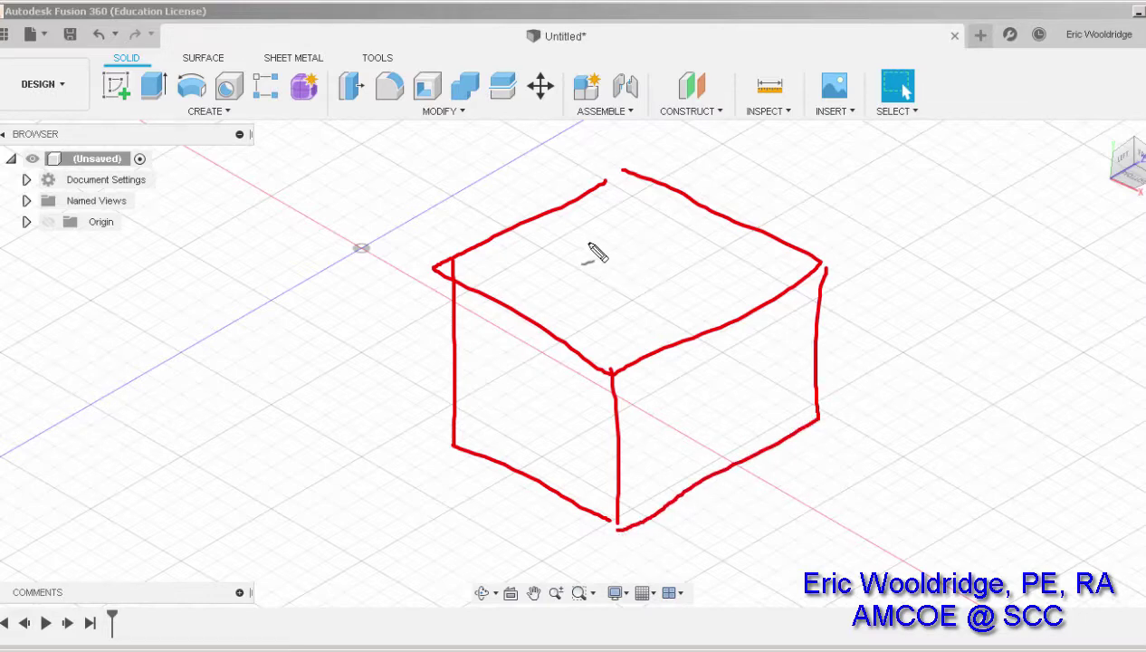
mouse_move(574, 250)
left_mouse_down()
mouse_move(691, 291)
mouse_move(709, 281)
mouse_move(635, 311)
mouse_move(711, 283)
left_mouse_up()
mouse_move(588, 229)
left_mouse_down()
mouse_move(663, 292)
mouse_move(593, 242)
mouse_move(570, 264)
left_mouse_up()
left_click_drag(715, 355, 731, 347)
mouse_move(700, 400)
left_mouse_down()
mouse_move(735, 365)
mouse_move(705, 451)
mouse_move(778, 423)
left_mouse_up()
mouse_move(516, 353)
left_mouse_down()
mouse_move(545, 388)
mouse_move(531, 427)
mouse_move(541, 364)
mouse_move(563, 415)
mouse_move(554, 421)
left_mouse_up()
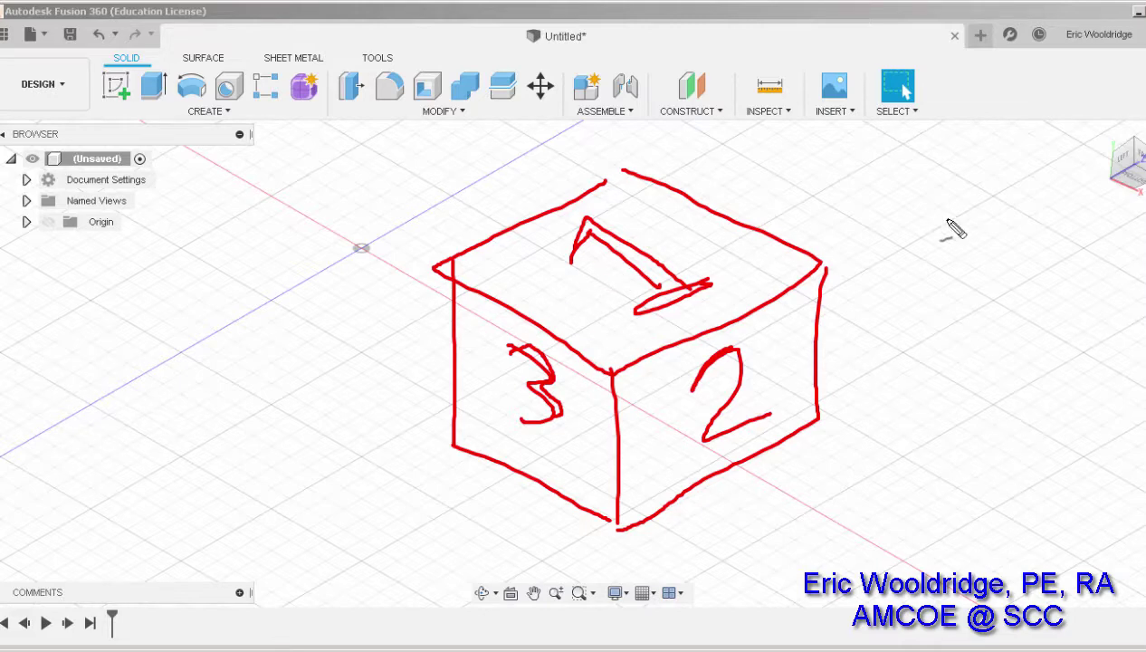
mouse_move(946, 222)
left_mouse_down()
mouse_move(757, 268)
mouse_move(784, 268)
left_mouse_up()
key("Escape")
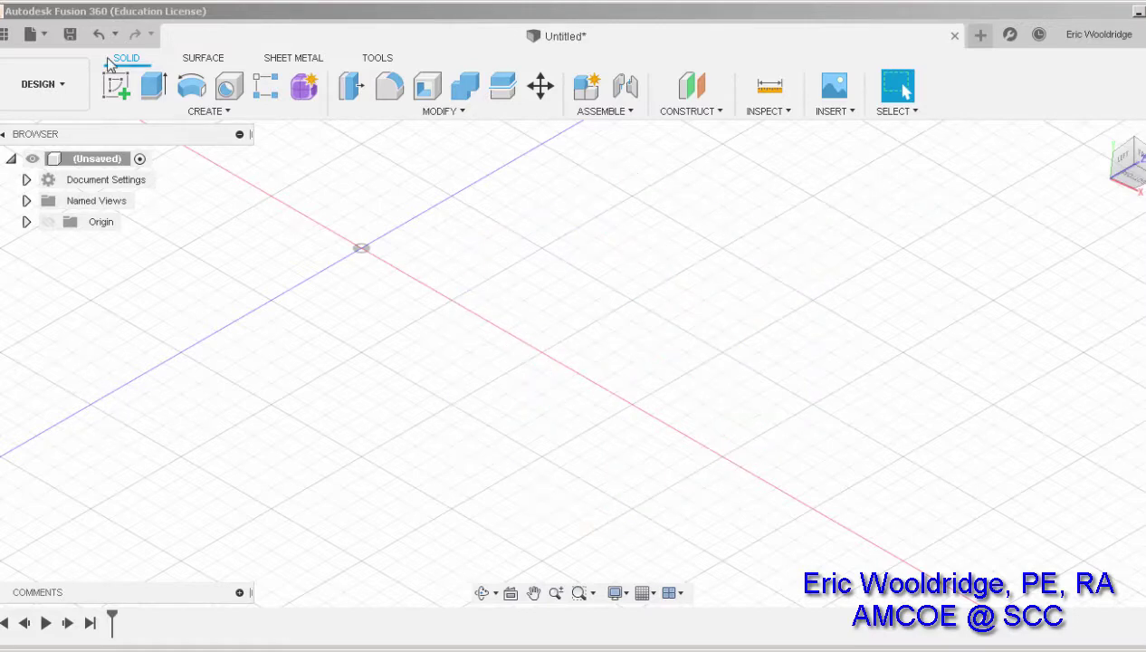
- Start a sketch on the XY plane and draw a two-point rectangle
left_click(117, 88)
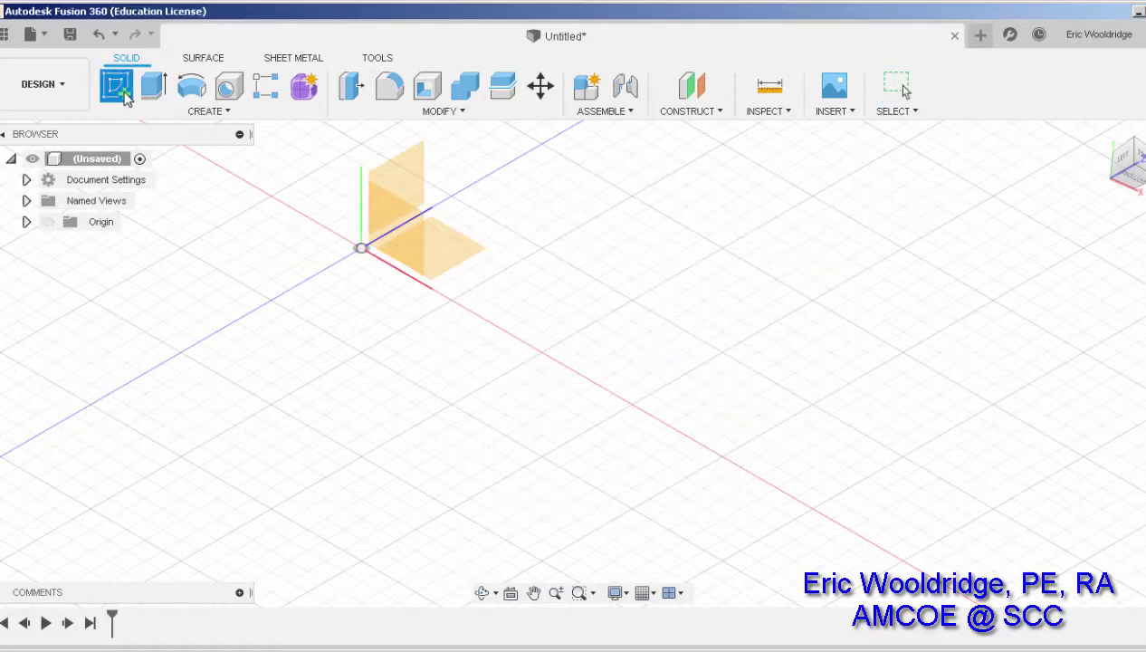
left_click(464, 252)
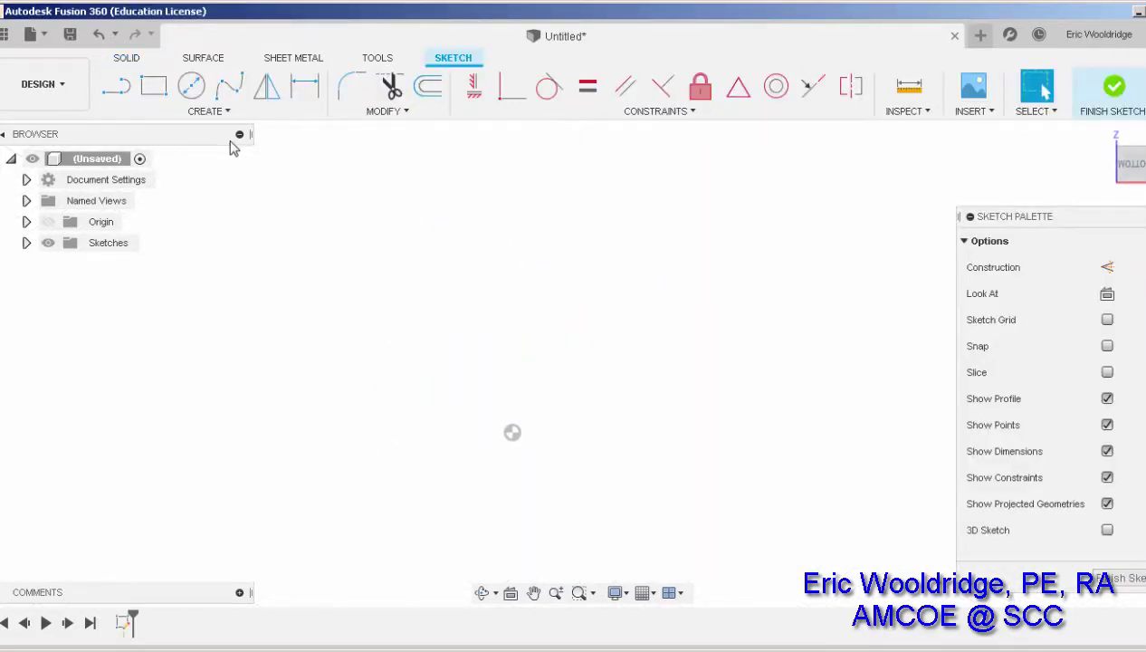
left_click(156, 89)
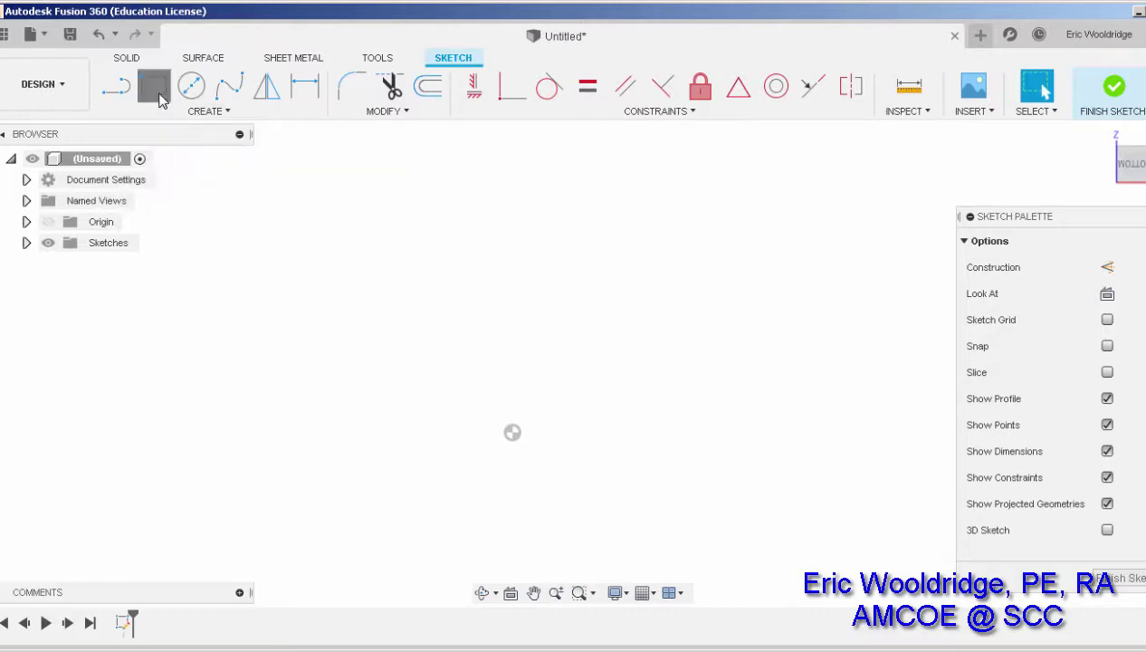
left_click(588, 255)
left_click(793, 472)
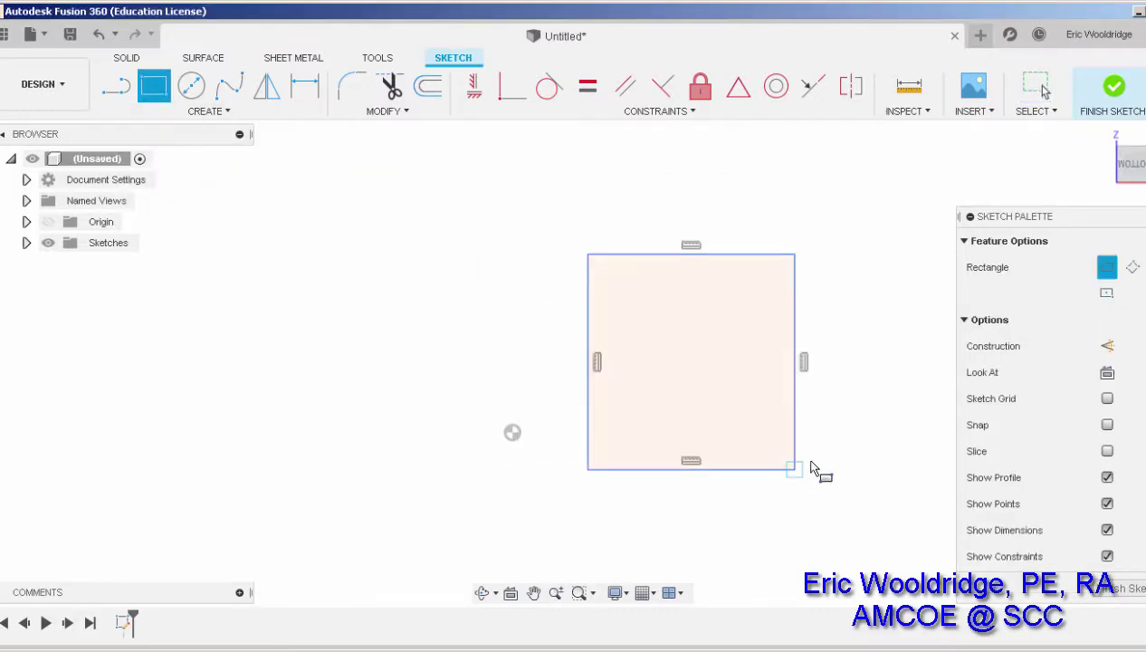
middle_click_drag(836, 442, 806, 438)
key("Escape")
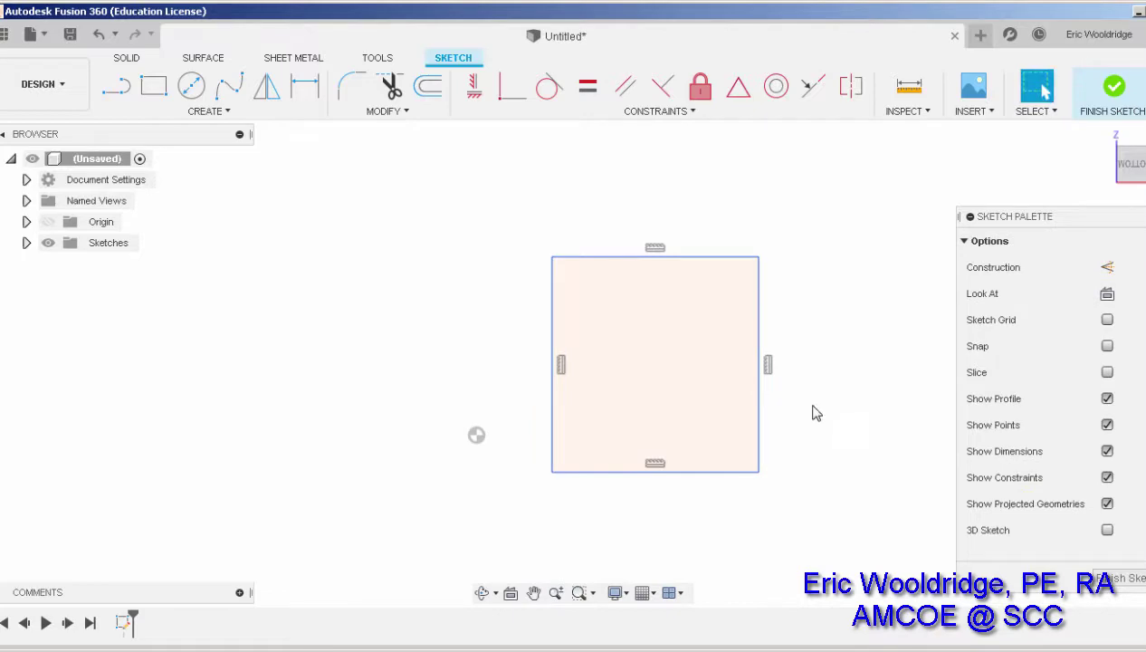
- Draw a closed four-sided line shape to the left of the rectangle
left_click(115, 86)
left_click(274, 243)
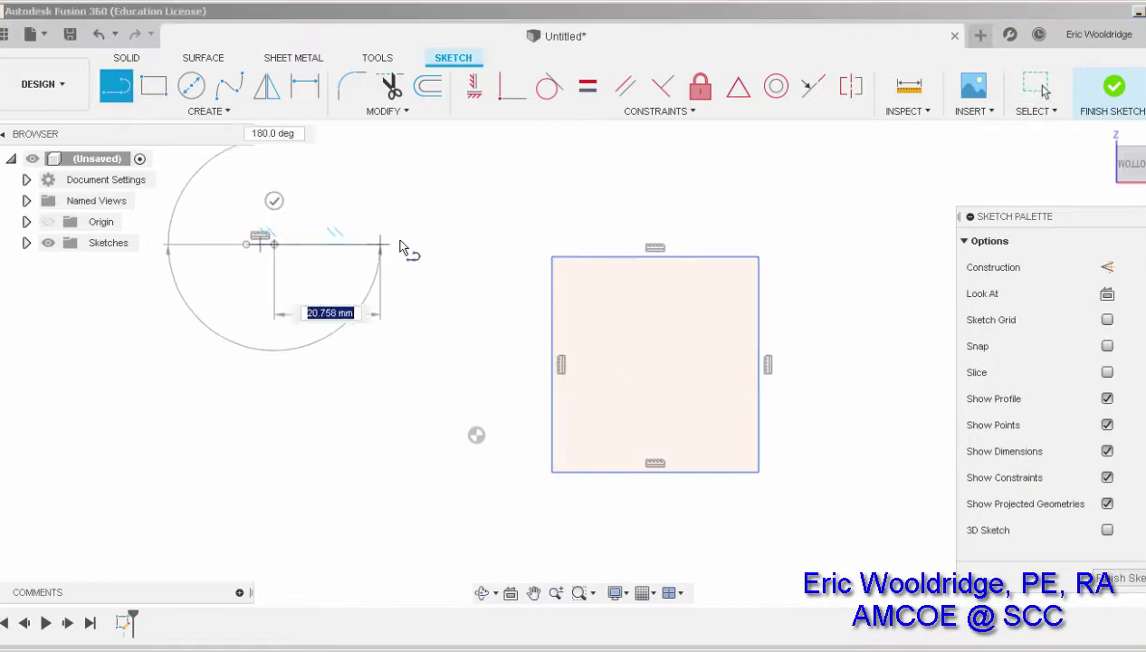
left_click(409, 244)
left_click(410, 446)
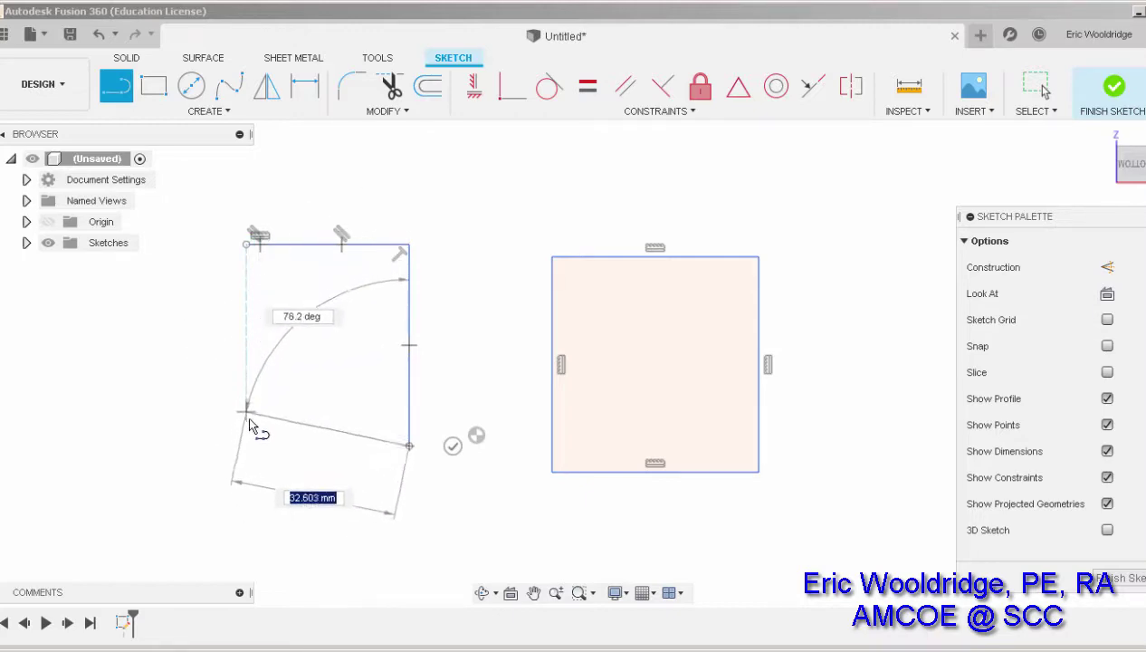
left_click(246, 445)
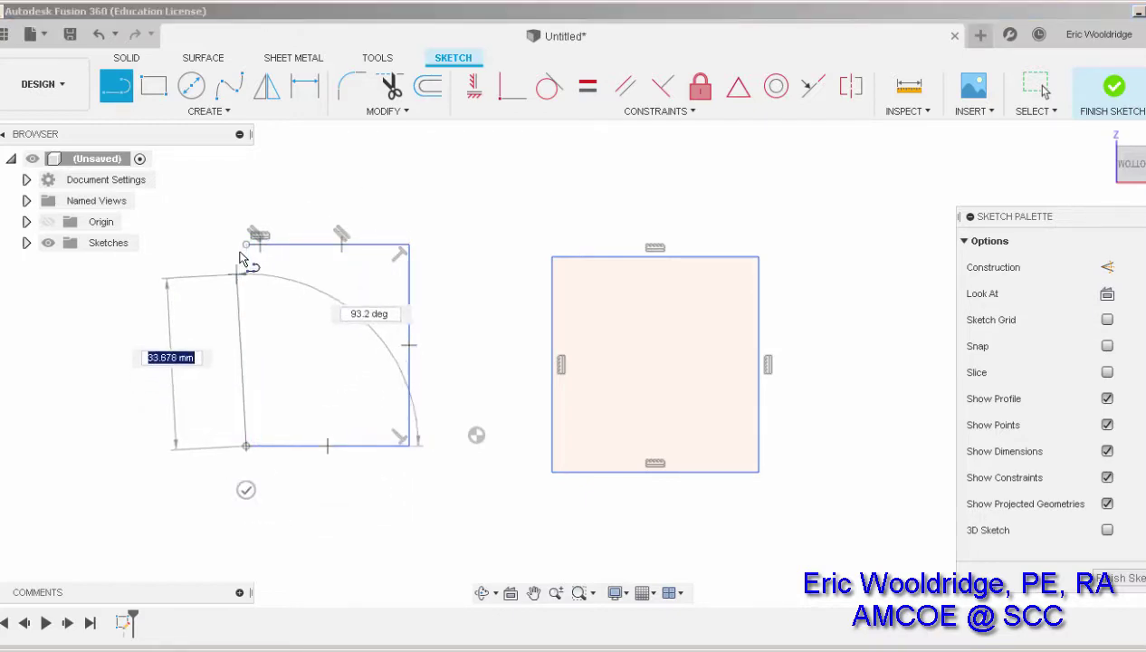
left_click(246, 246)
key("Escape")
middle_click_drag(535, 214, 492, 214)
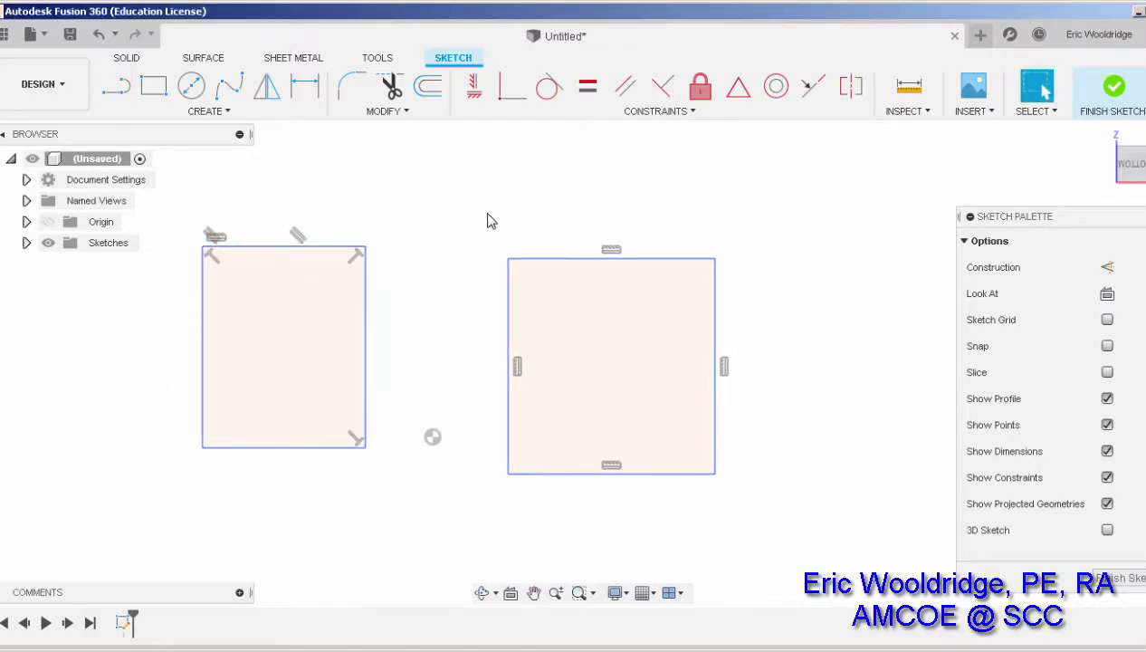
- Dimension the rectangle to 25 x 25 mm and delete the extra line shape
key("d")
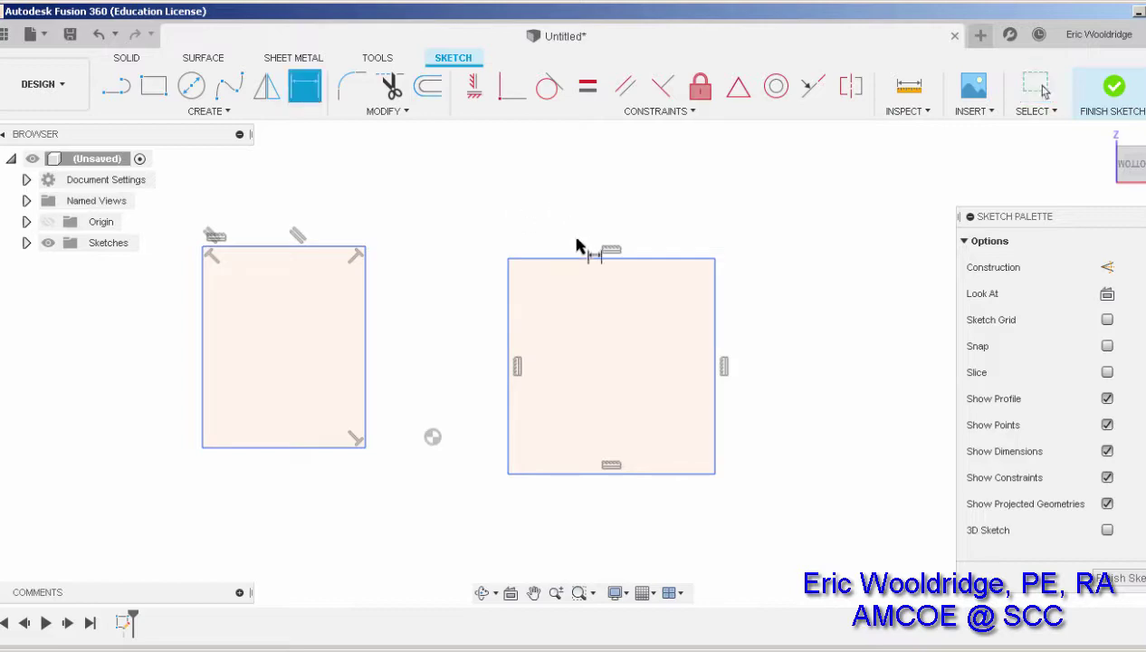
left_click(584, 259)
left_click(605, 214)
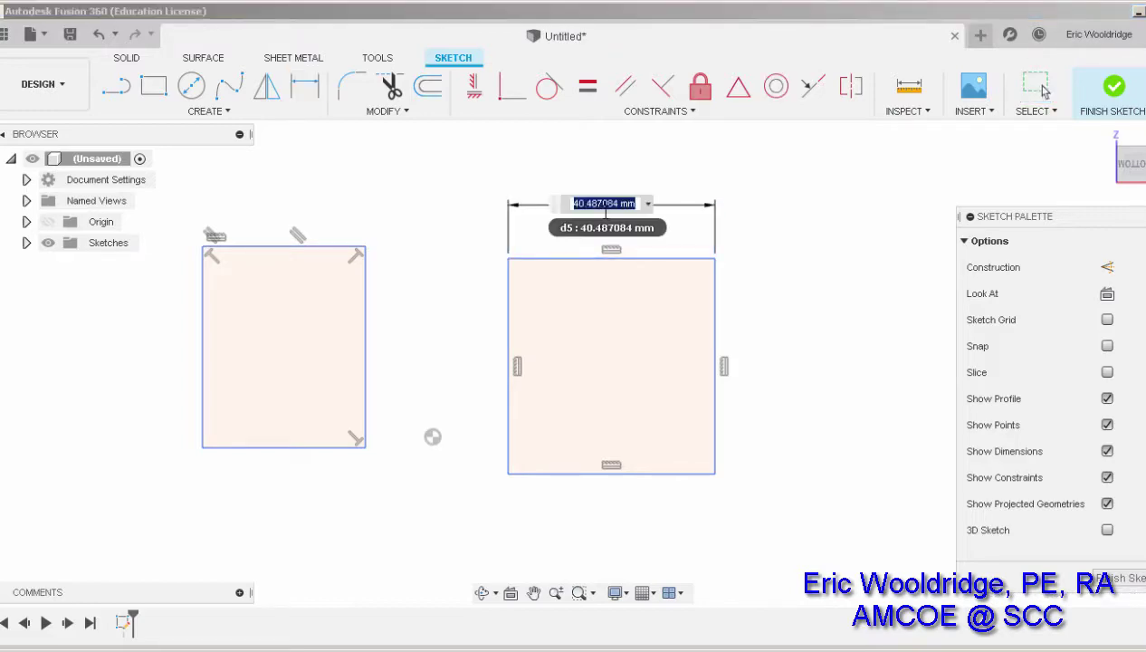
type("25")
key("Return")
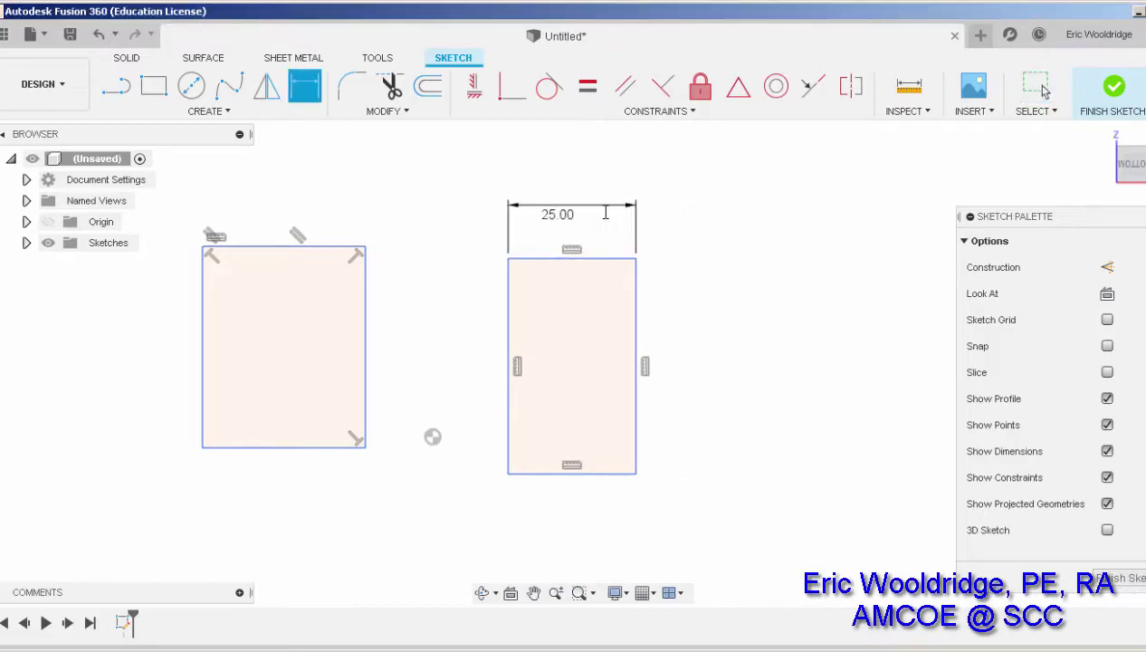
left_click(632, 322)
left_click(703, 314)
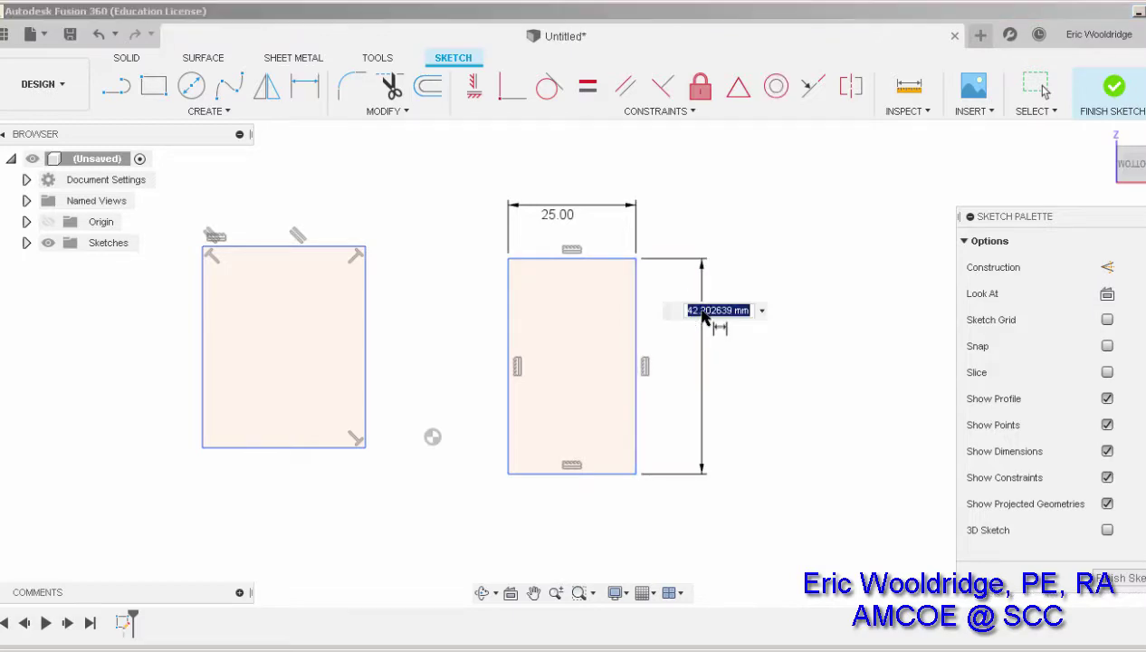
type("25")
key("Return")
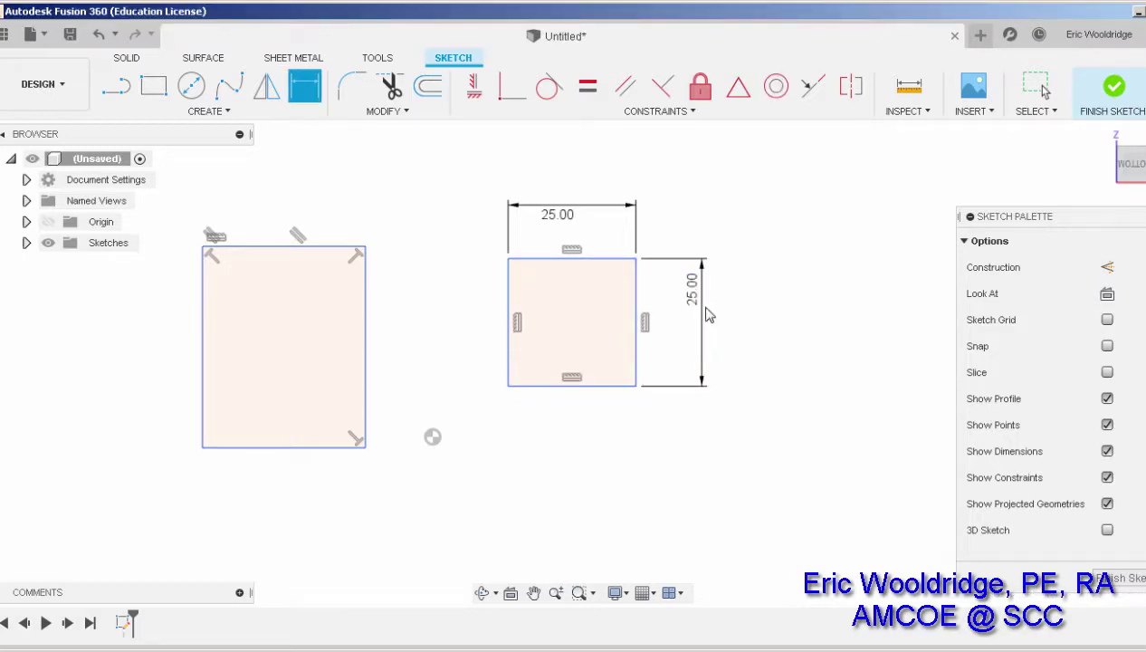
key("Escape")
left_click_drag(176, 191, 402, 540)
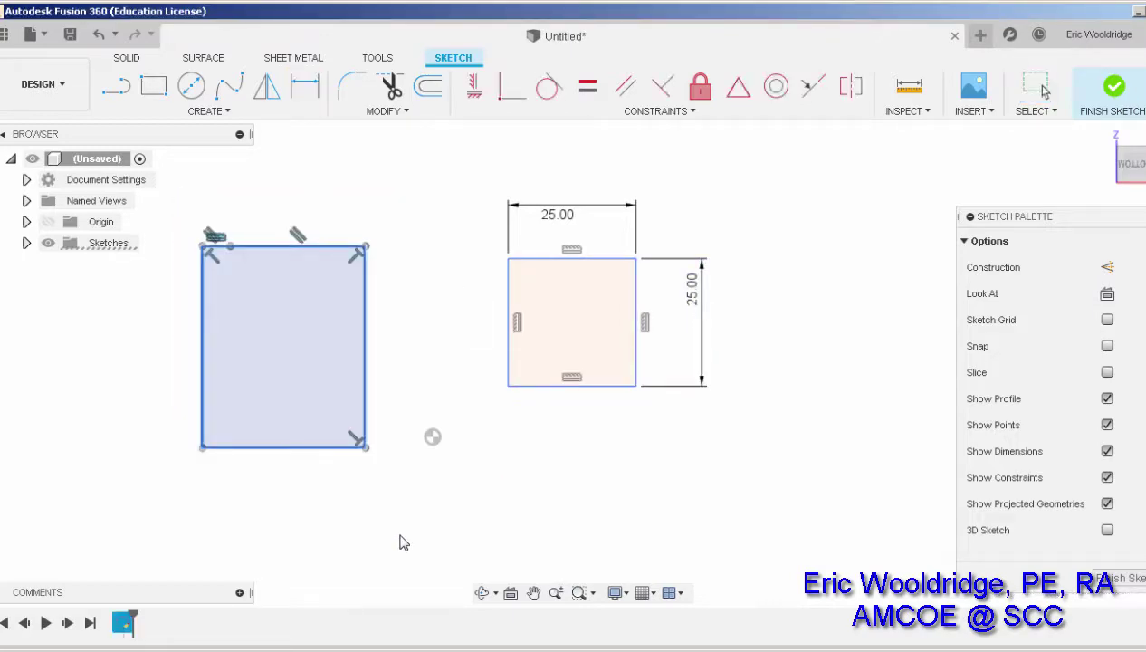
key("Delete")
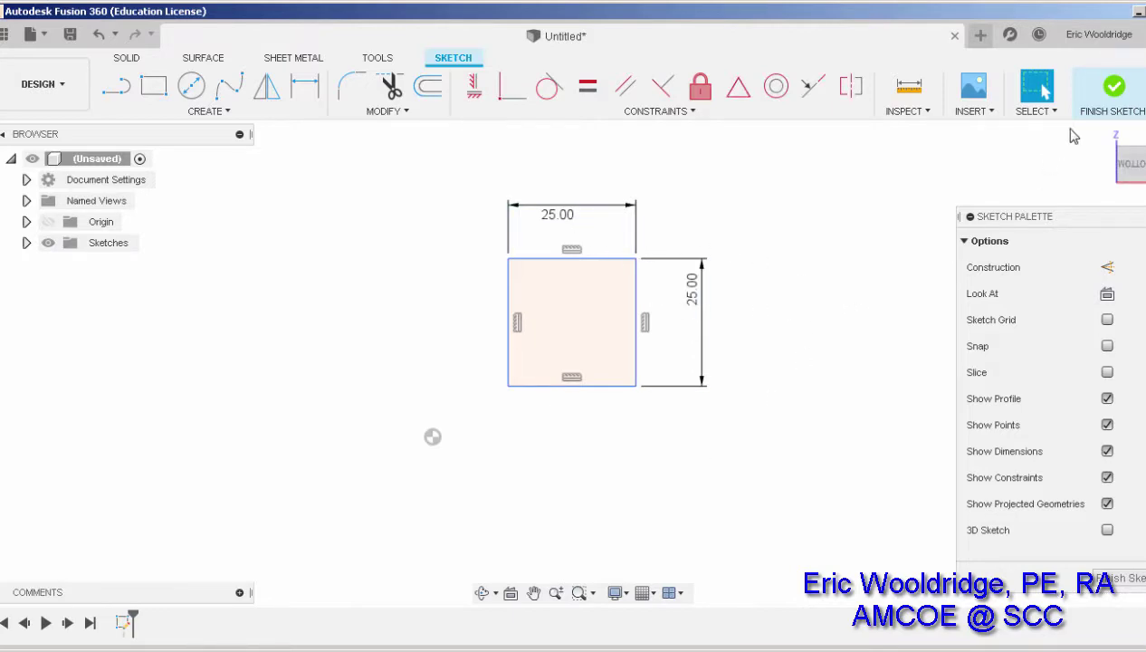
- Finish the sketch and extrude the square profile 25 mm into a solid cube
left_click(1121, 97)
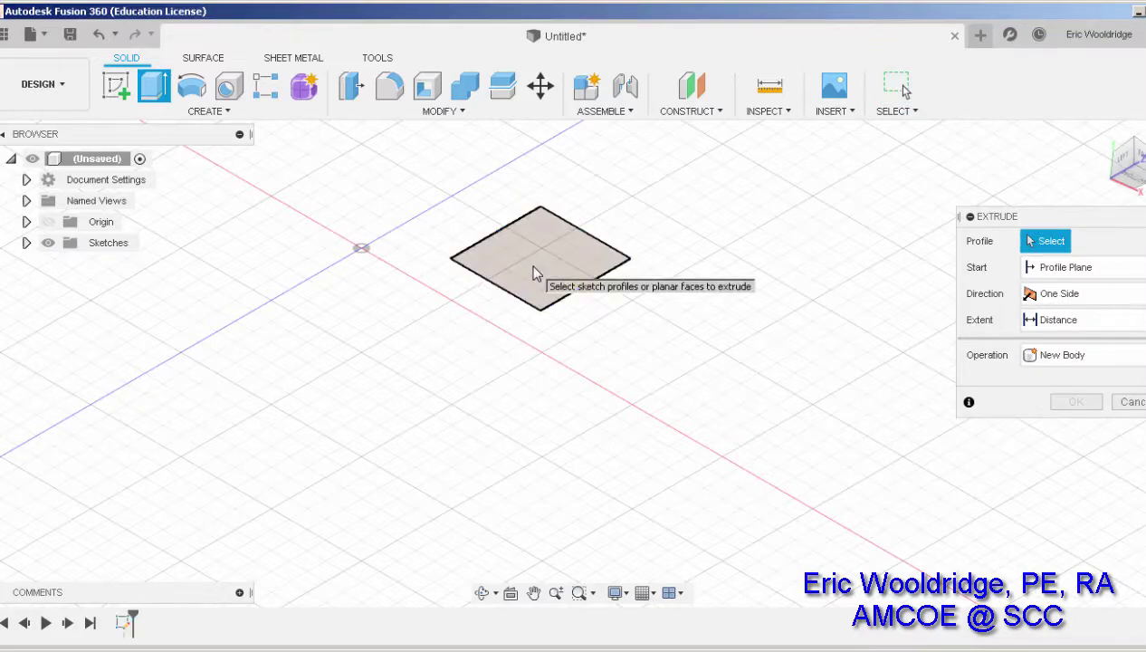
left_click(489, 255)
type("25")
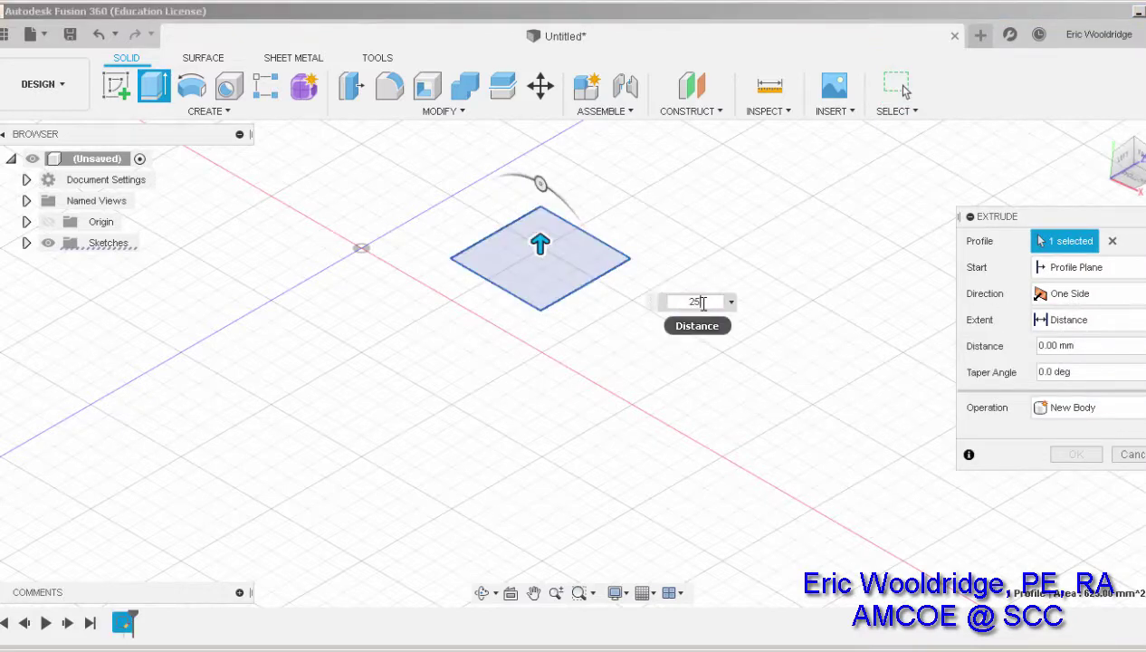
key("Return")
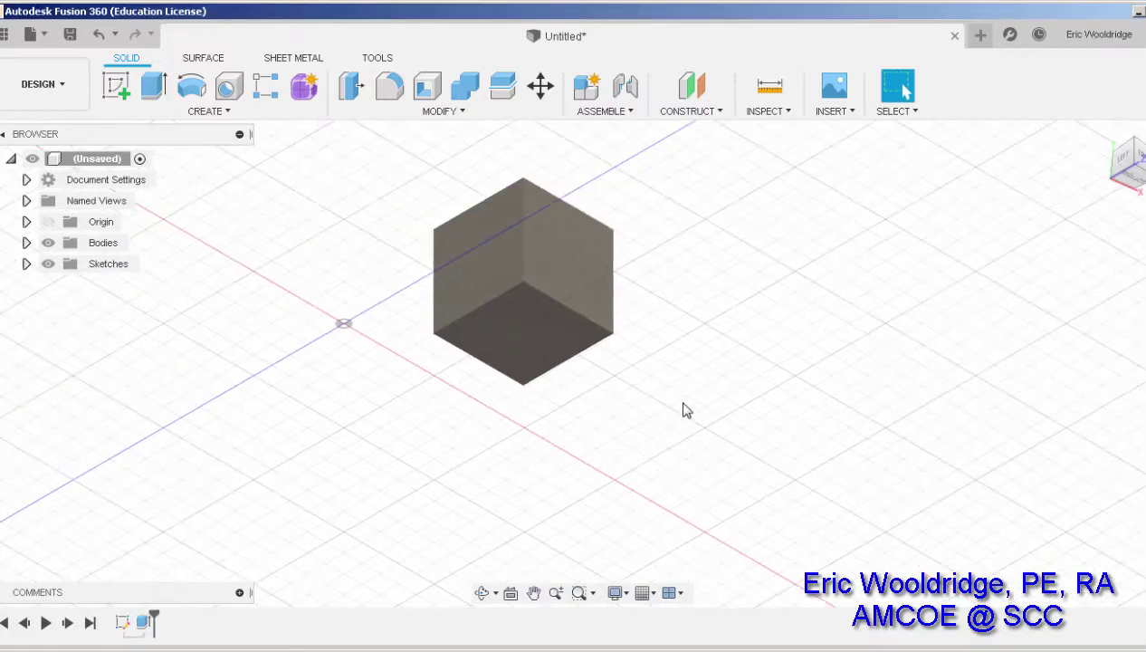
middle_click_drag(674, 392, 611, 437, "shift")
scroll(662, 250, "down", 1)
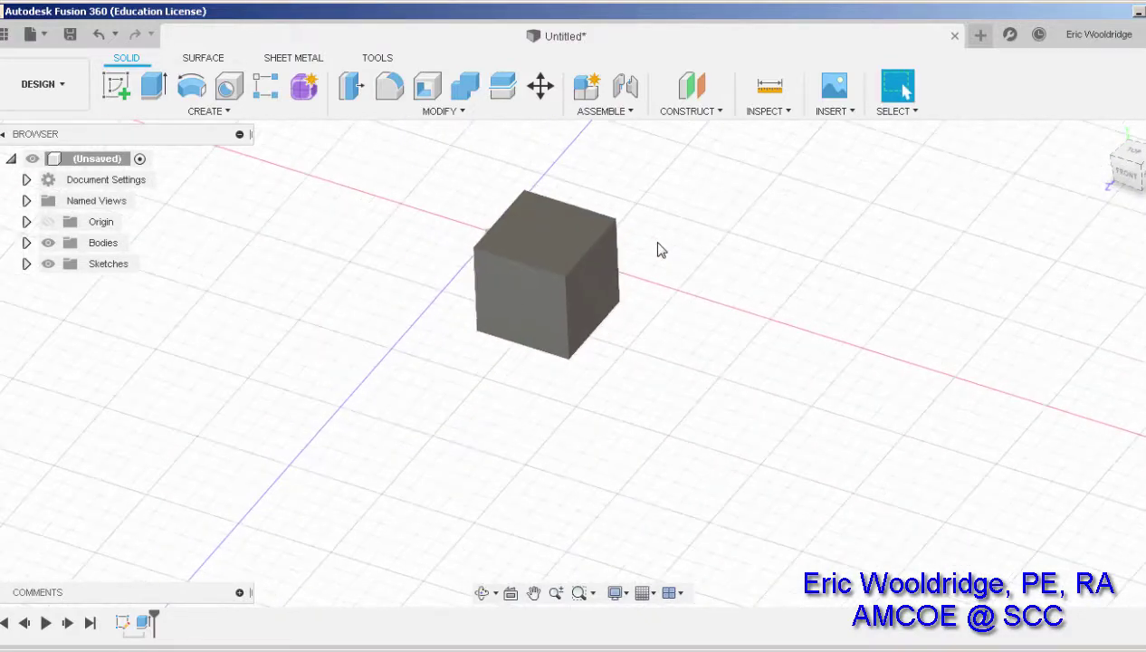
scroll(660, 248, "up", 3)
middle_click_drag(660, 248, 758, 295)
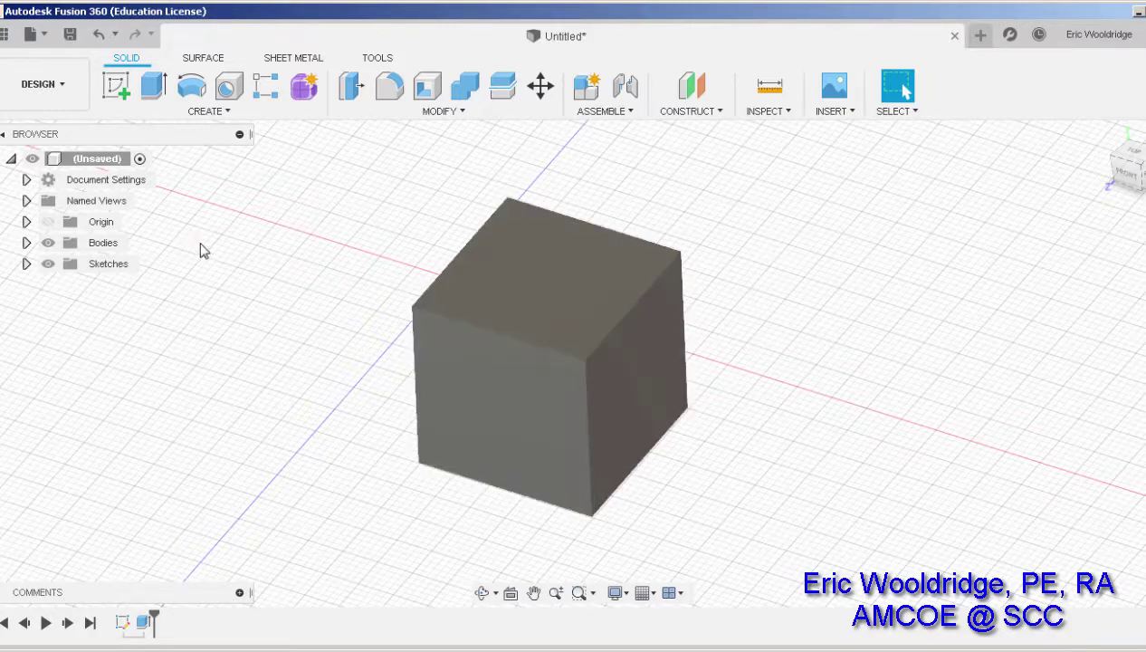
- Start a sketch on the cube's top face and choose the Text tool
left_click(119, 92)
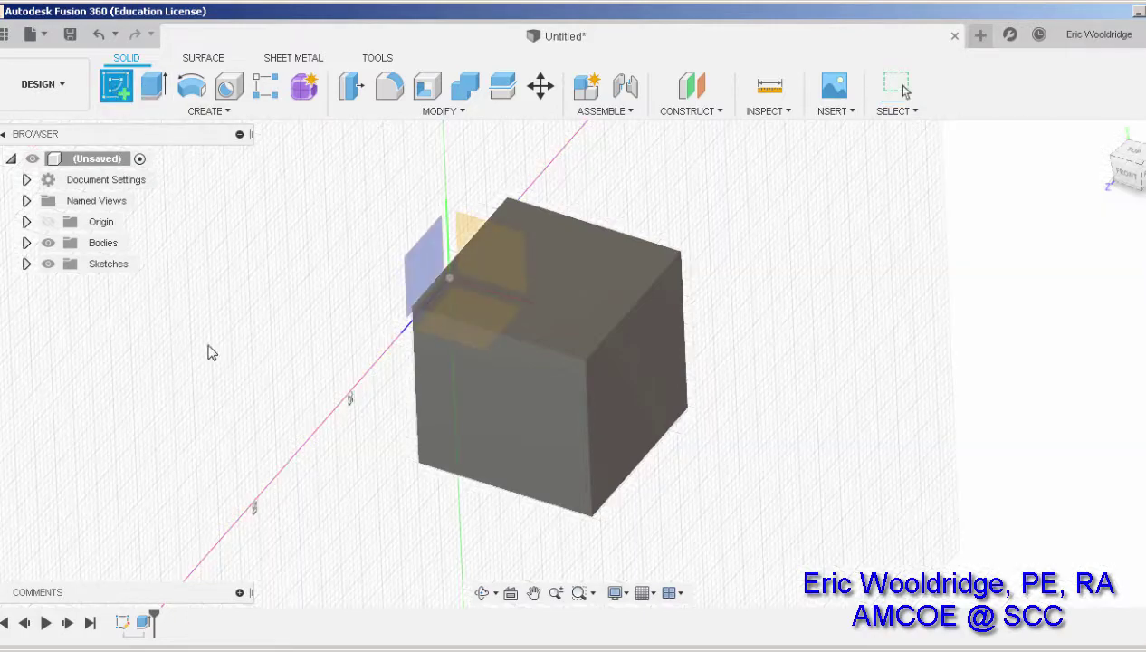
left_click(598, 262)
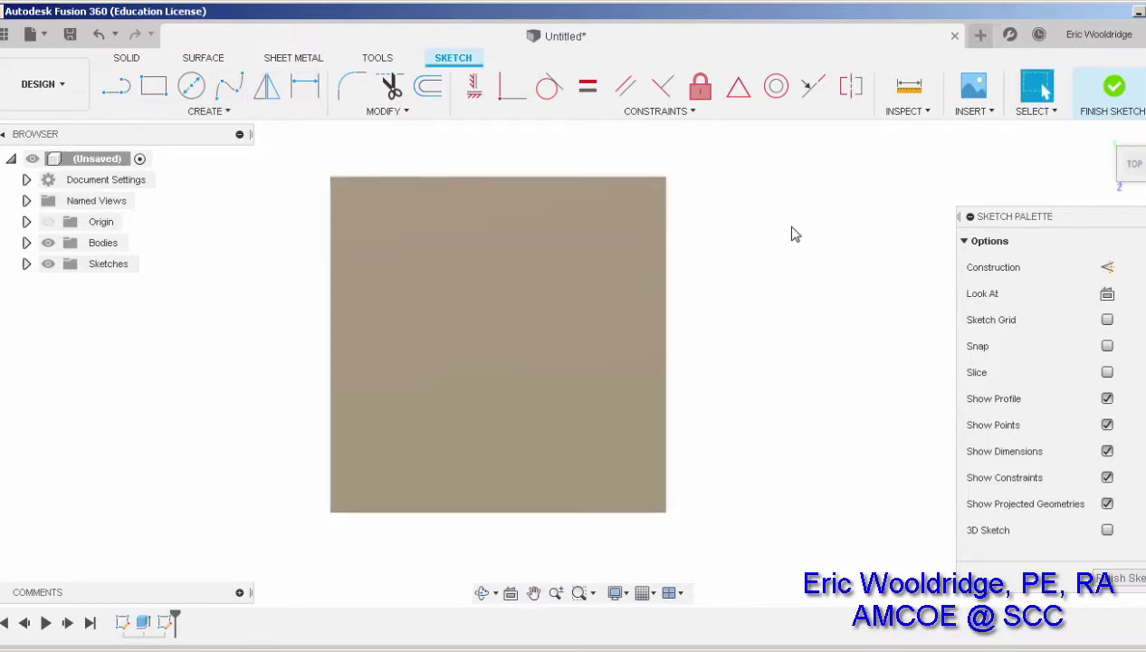
left_click(217, 115)
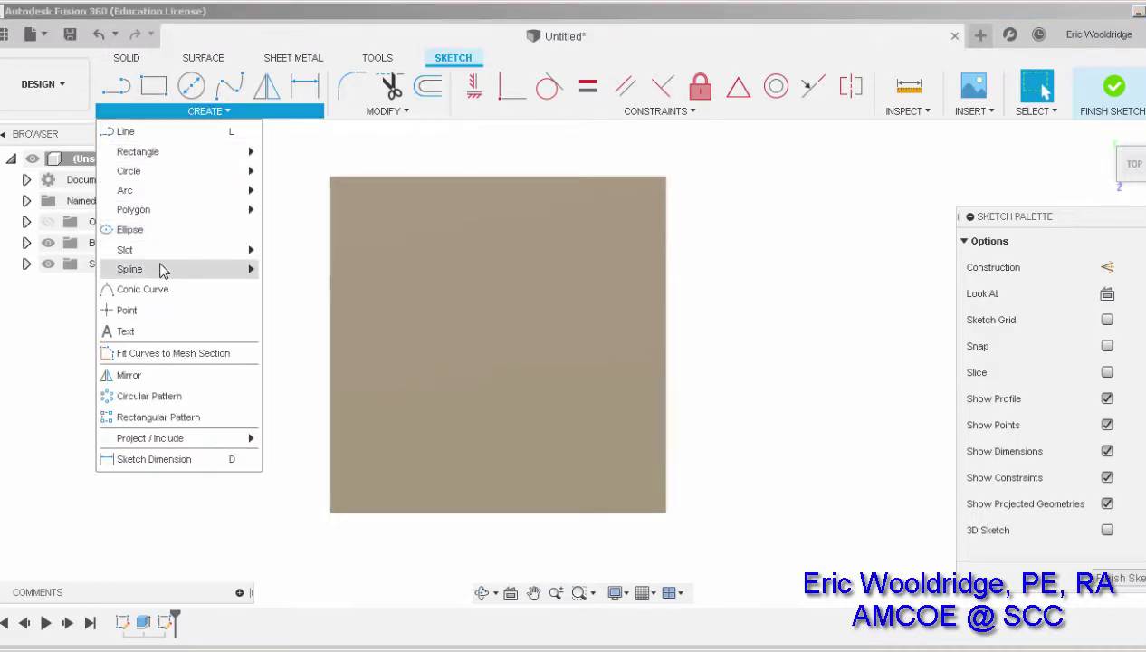
left_click(135, 331)
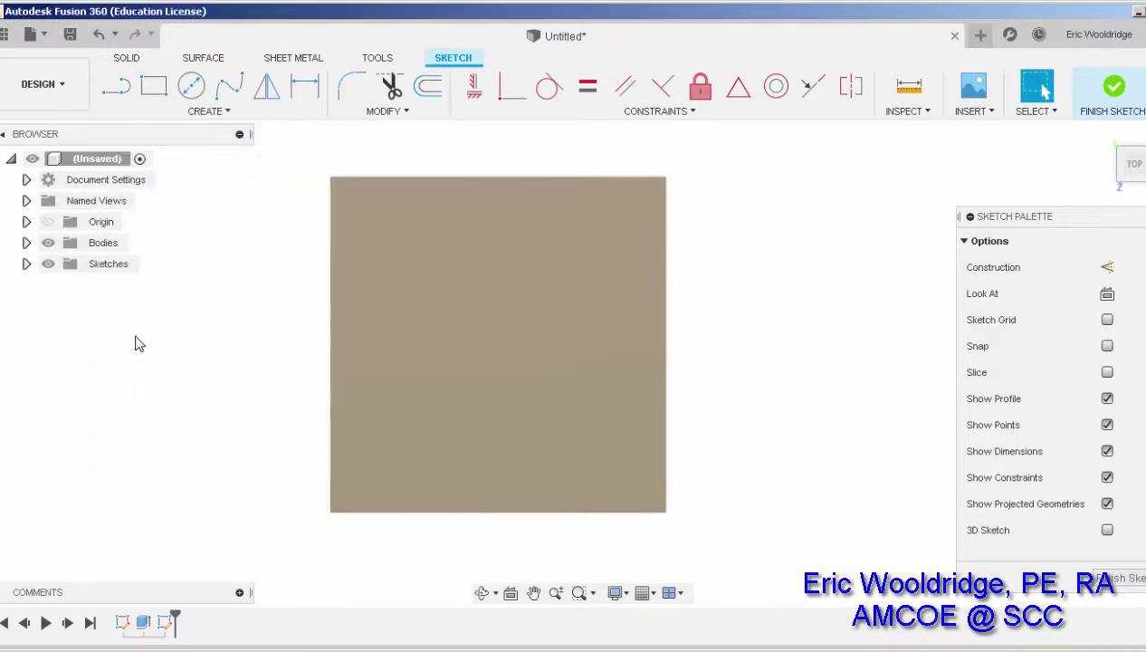
- Place a text '1' on the top face, make it bold and set its height to 20 mm
left_click(437, 304)
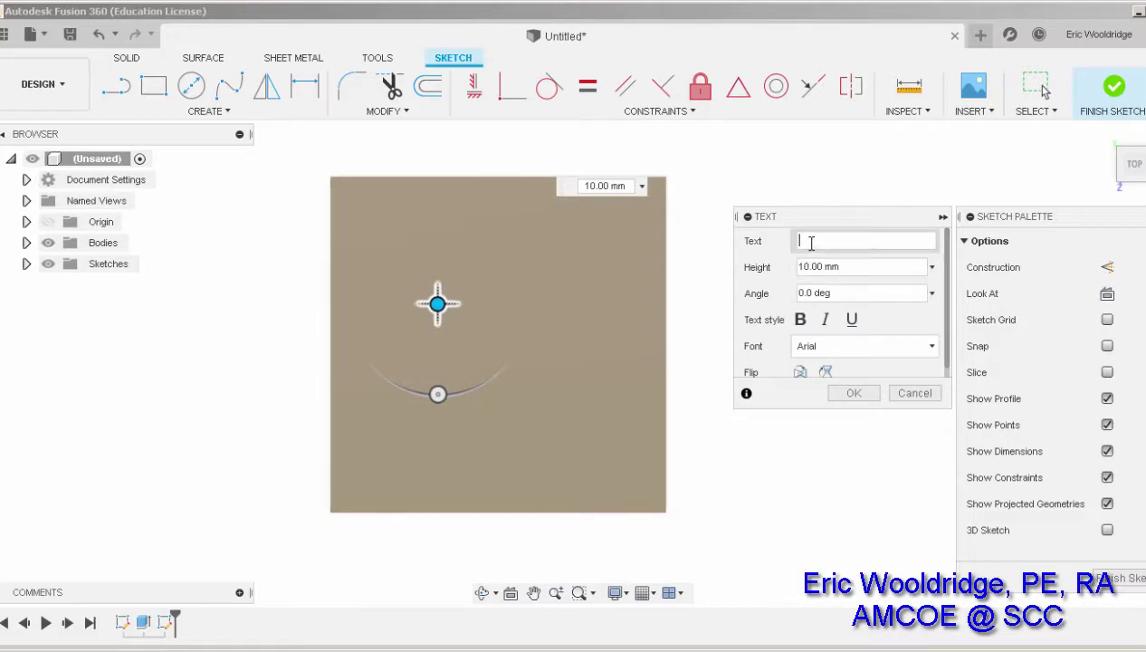
type("1")
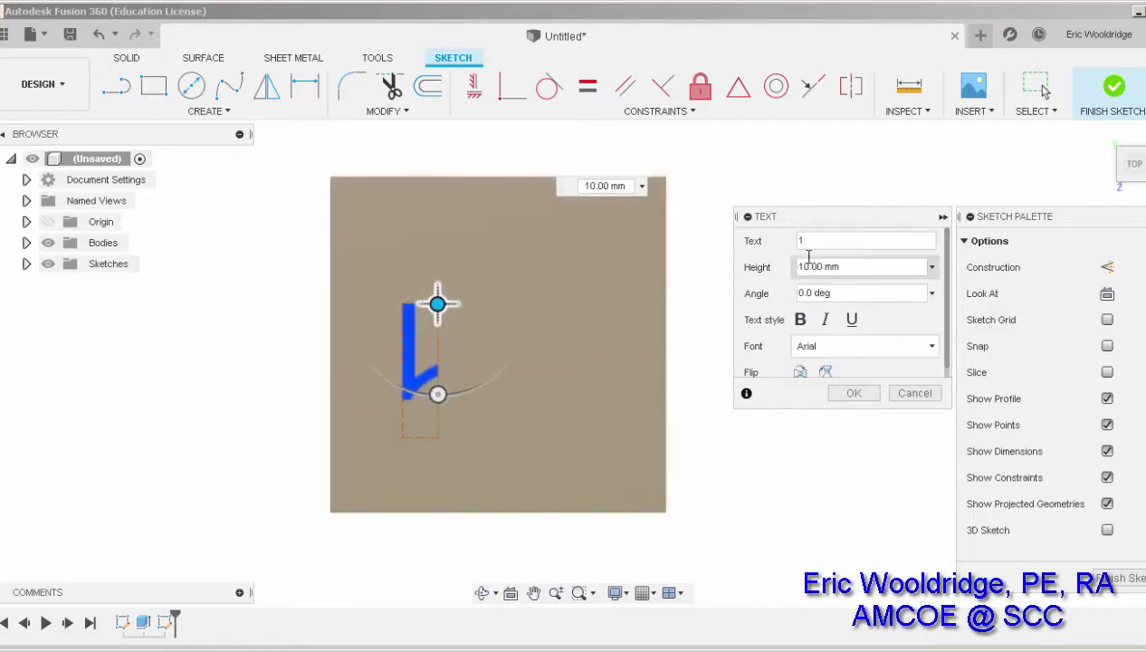
left_click(801, 321)
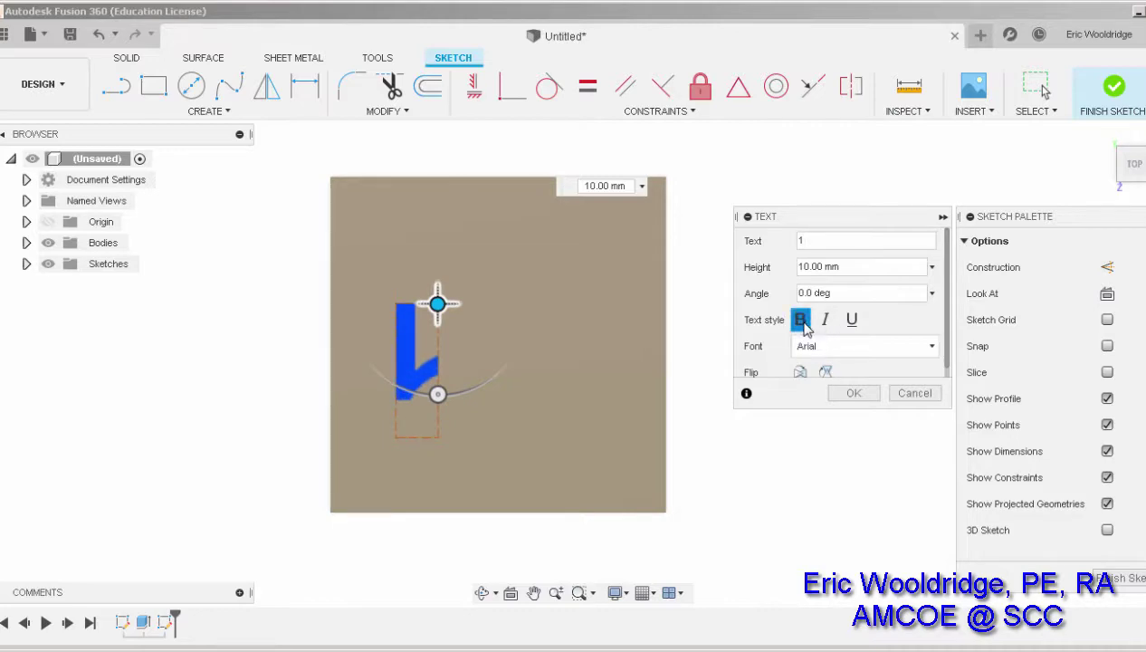
left_click_drag(855, 266, 780, 266)
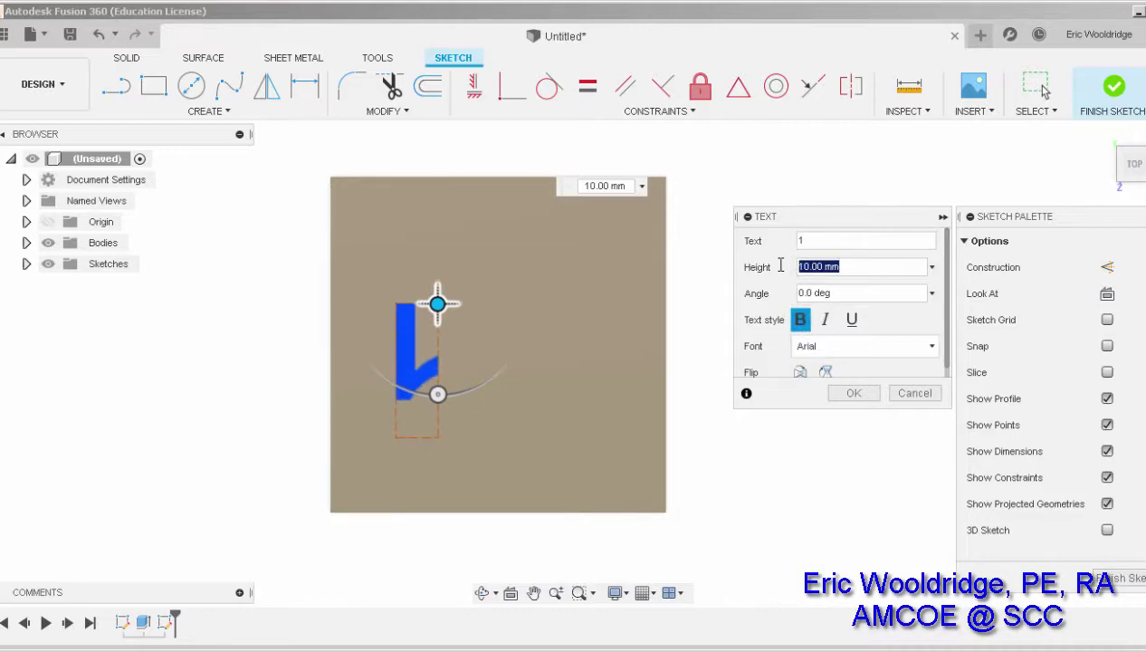
type("15")
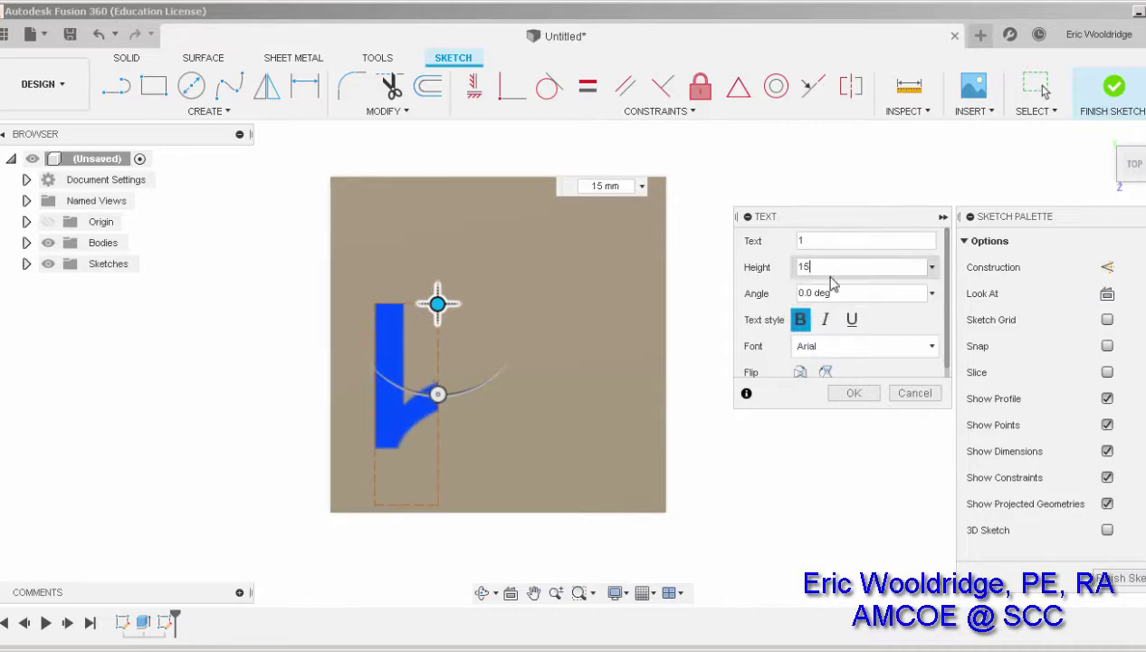
left_click_drag(825, 268, 778, 266)
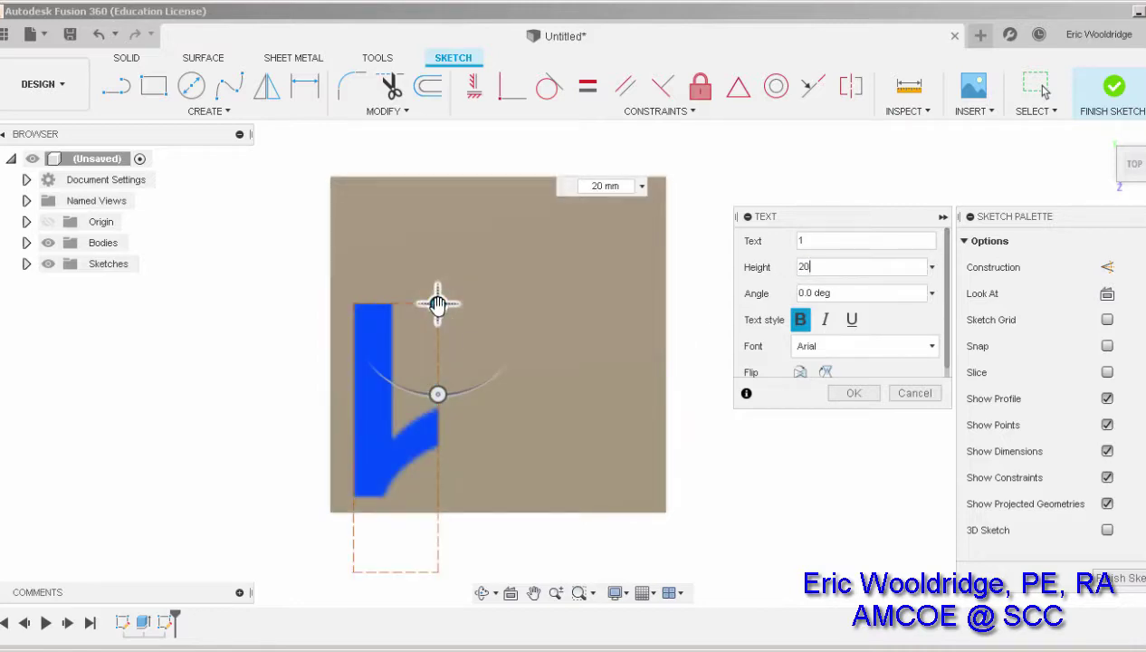
- Rotate the 1 by -180 degrees, centre it on the face, and finish the sketch
left_click_drag(437, 304, 550, 251)
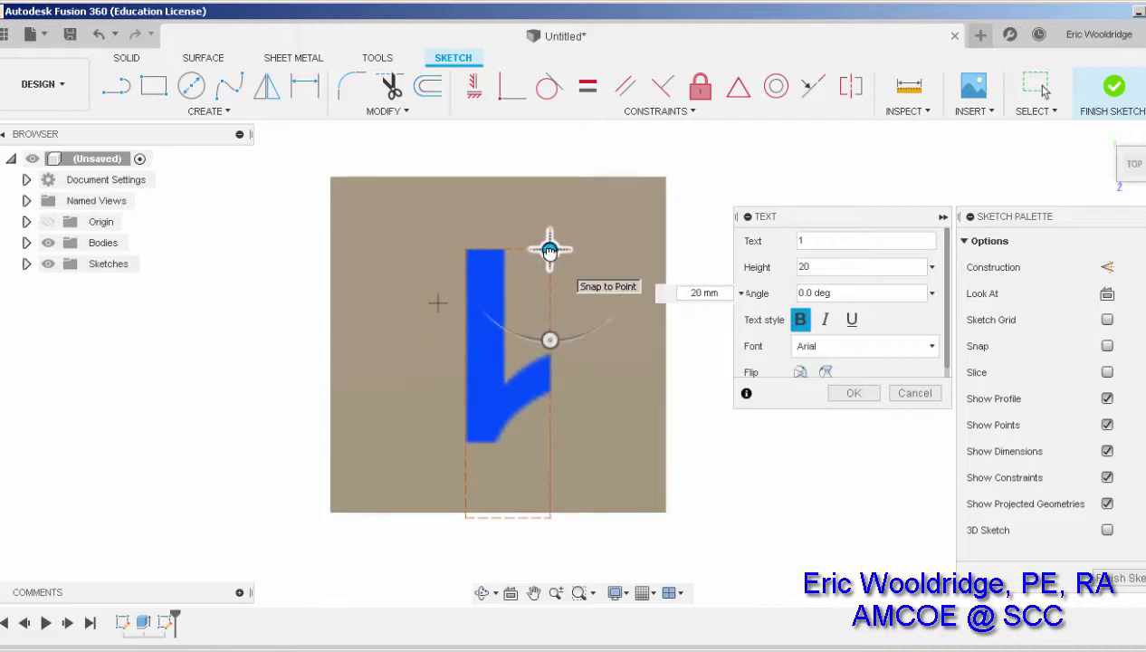
left_click_drag(551, 340, 549, 158)
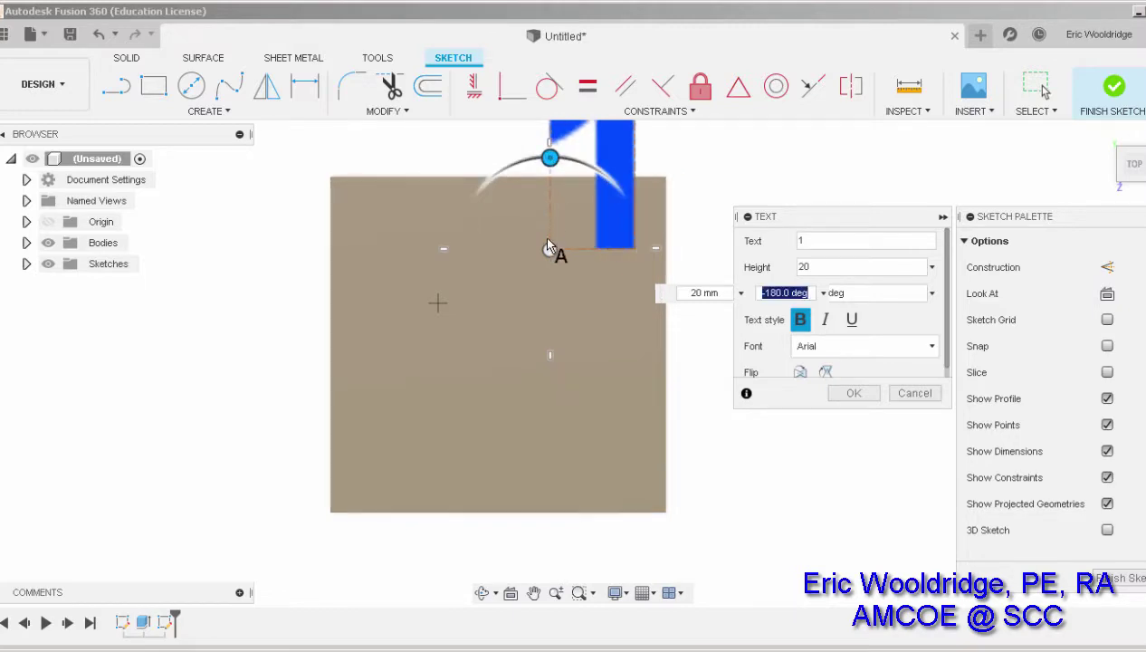
left_click_drag(548, 247, 448, 442)
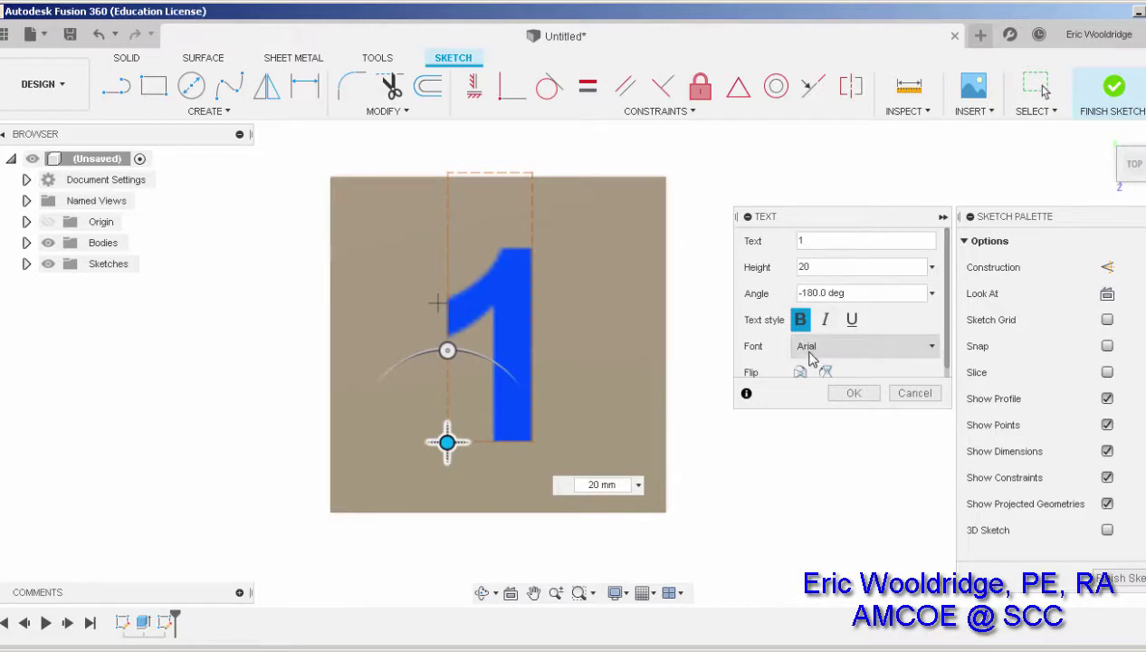
left_click(854, 393)
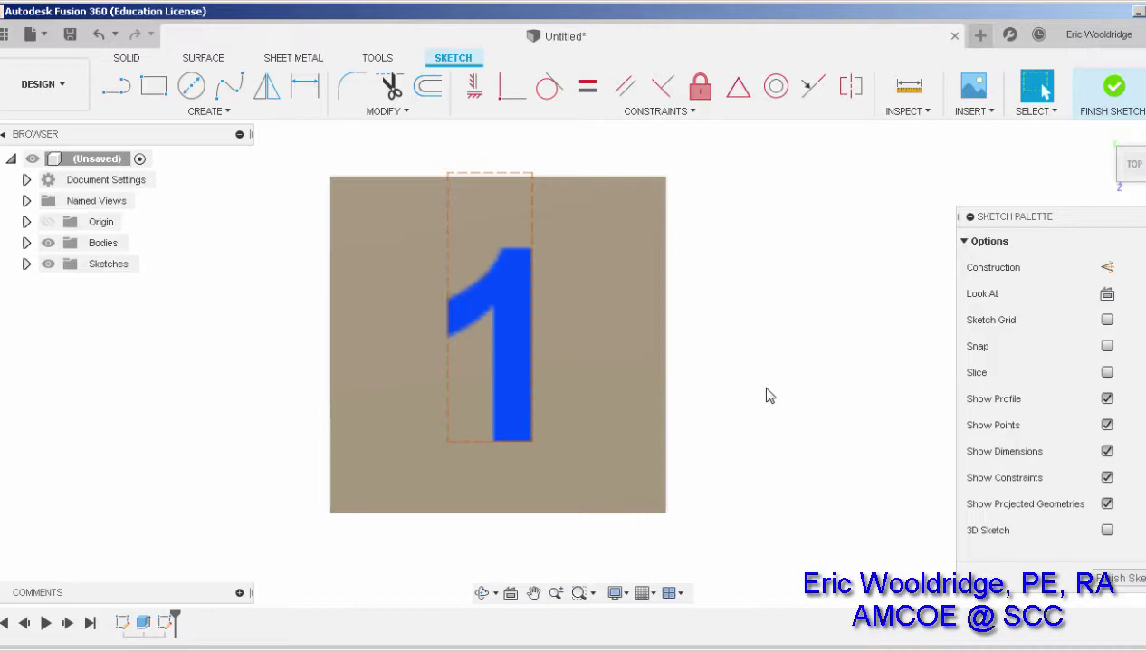
left_click(1119, 580)
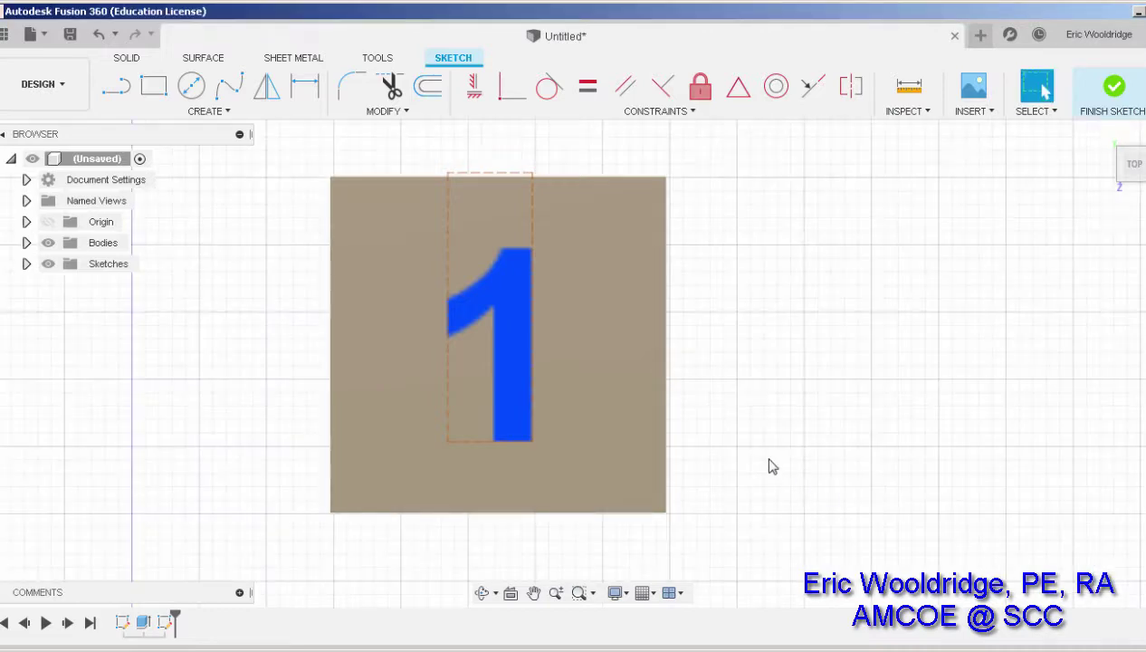
middle_click_drag(740, 459, 724, 401, "shift")
middle_click_drag(763, 301, 778, 341, "shift")
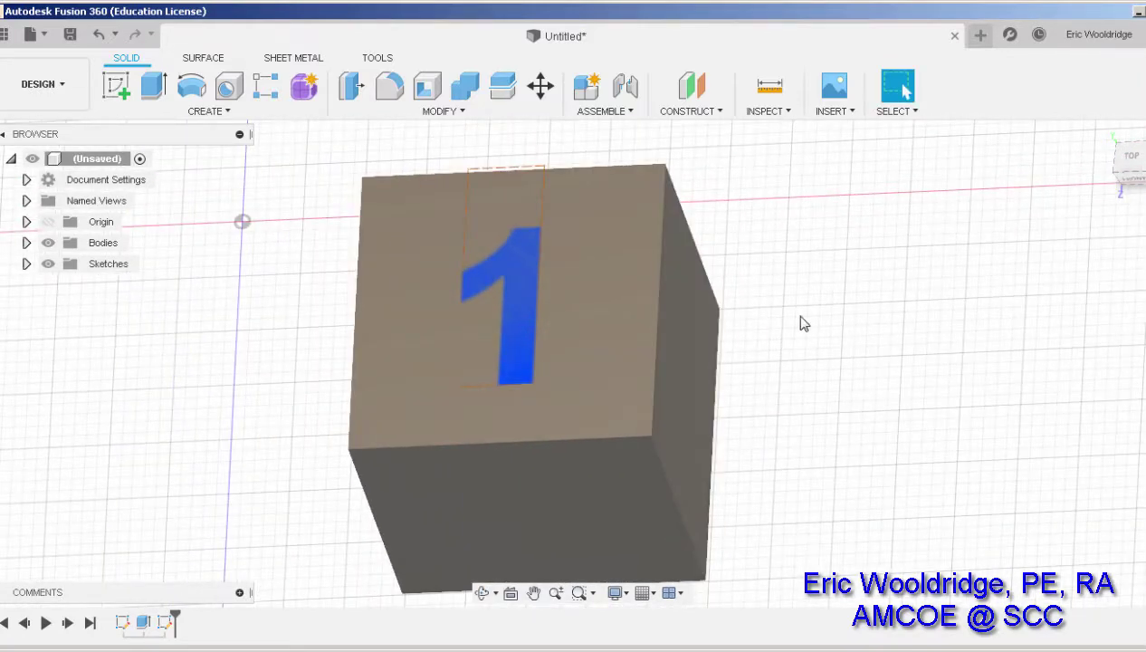
- Extrude only the number 1 profile 1.5 mm, joined to the cube
left_click(151, 87)
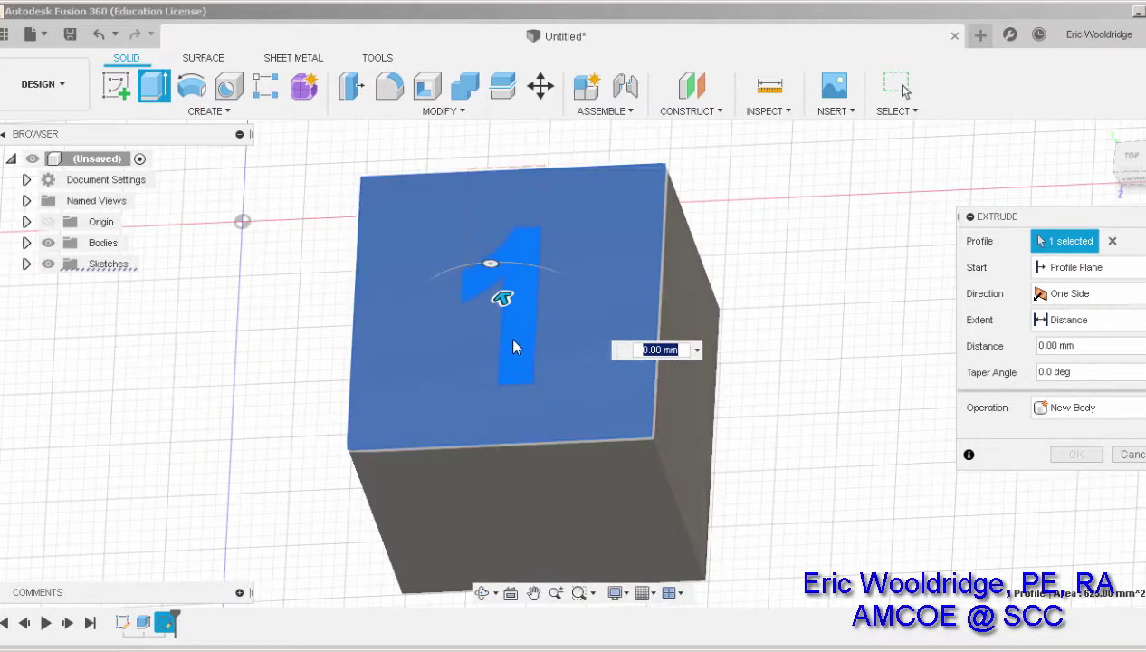
left_click(513, 347)
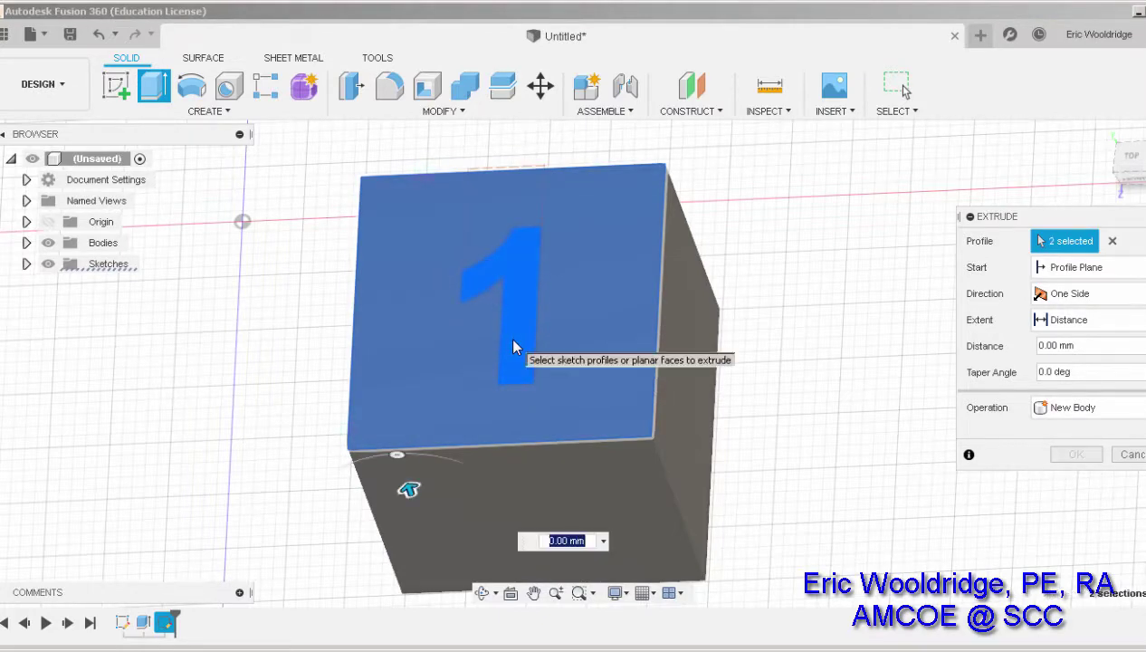
type("1")
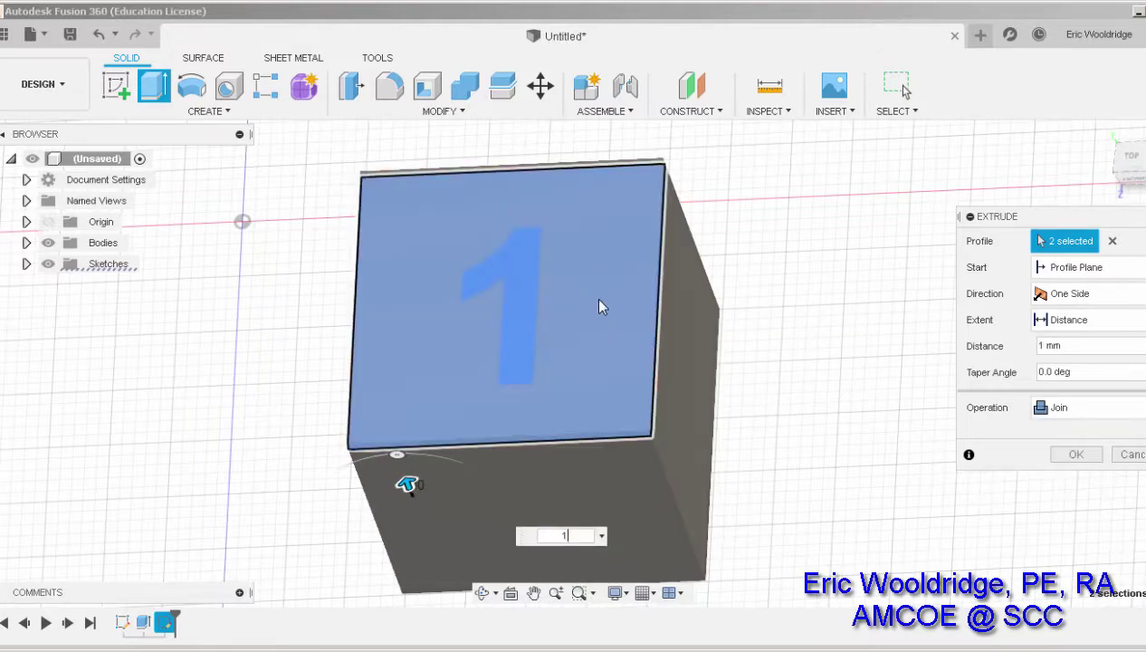
left_click(1112, 241)
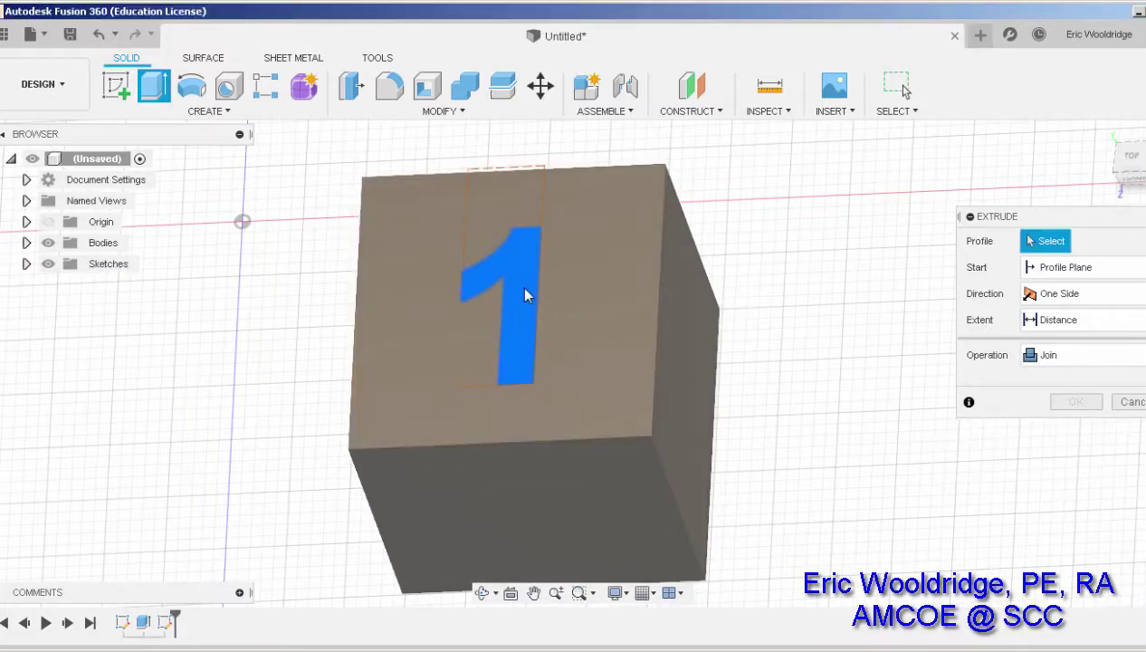
left_click(525, 294)
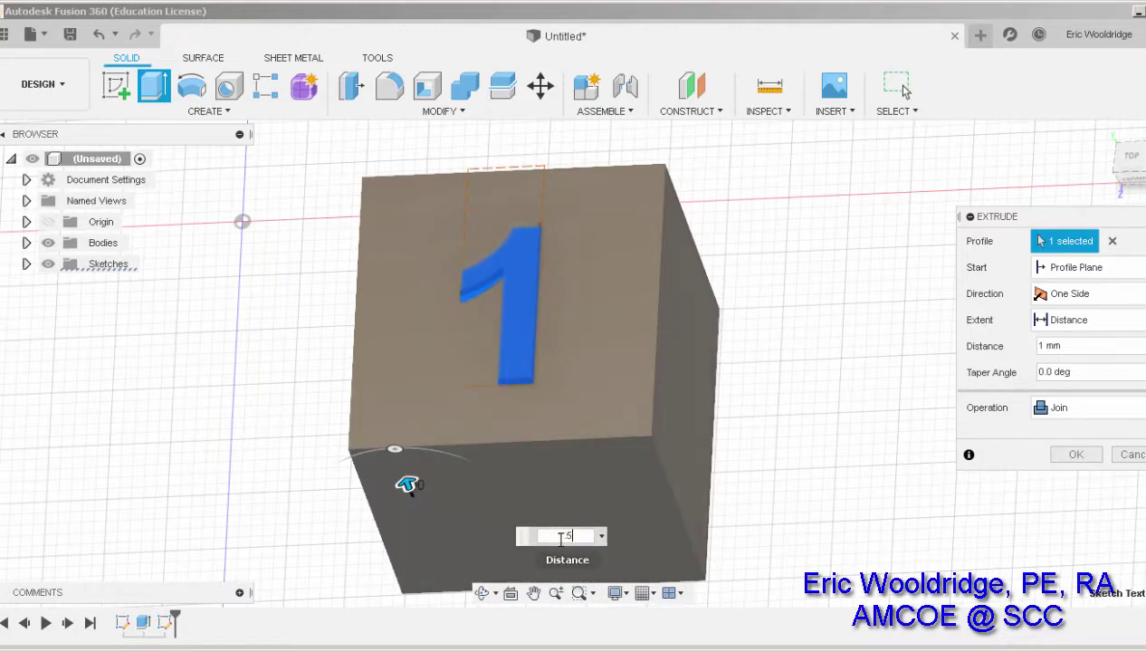
key("Return")
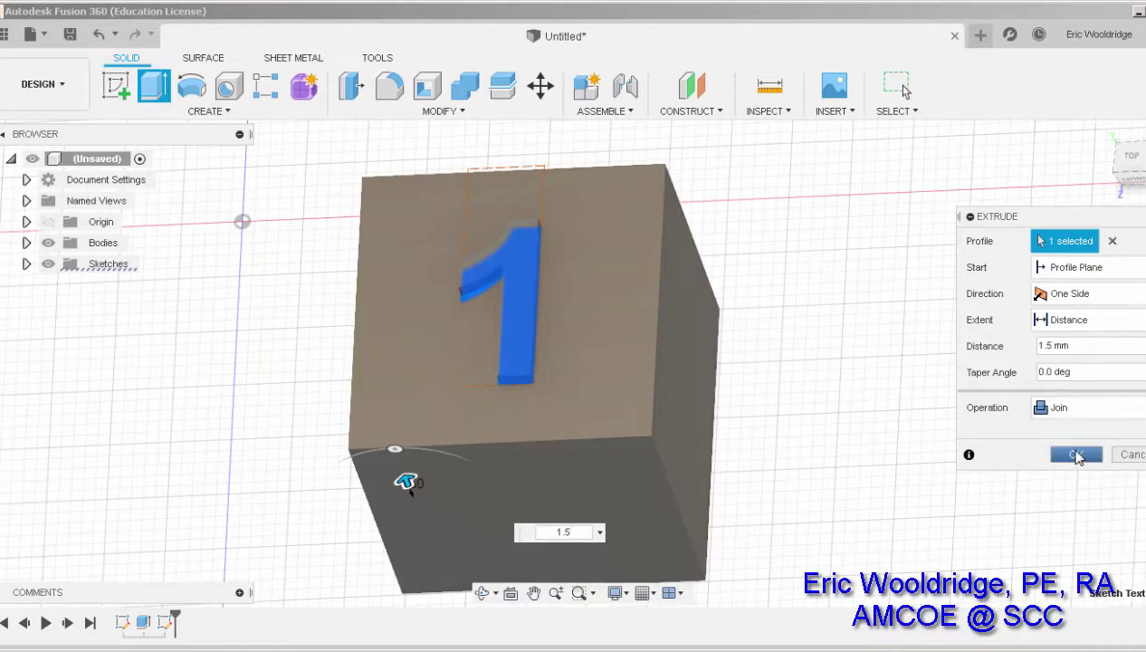
left_click(1072, 455)
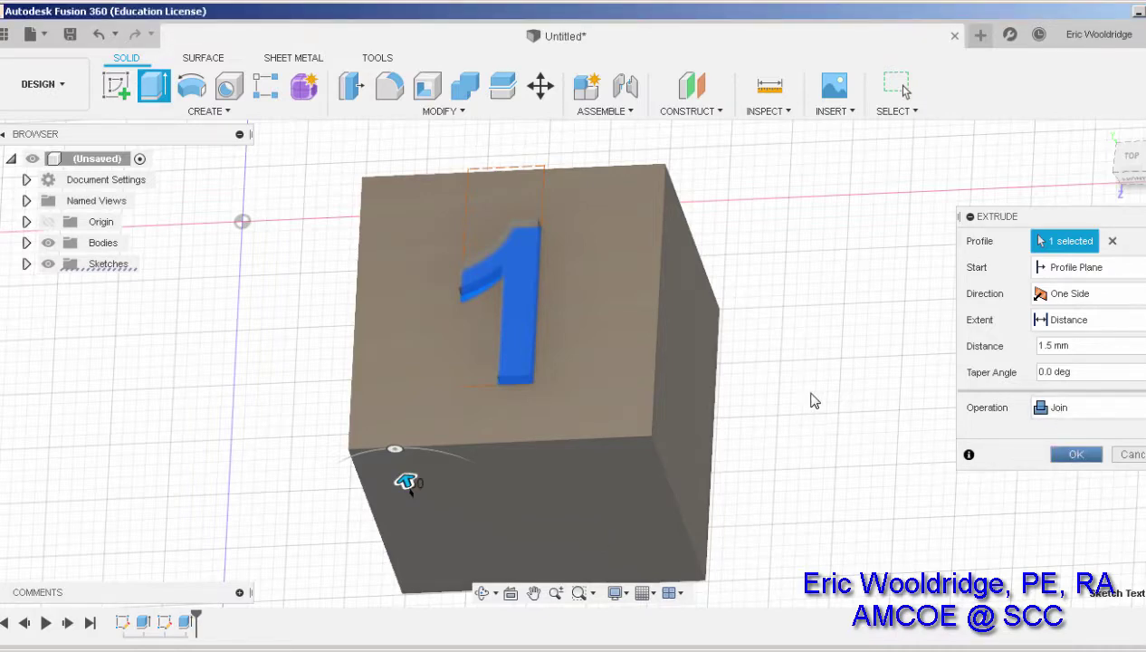
middle_click_drag(793, 421, 750, 412, "shift")
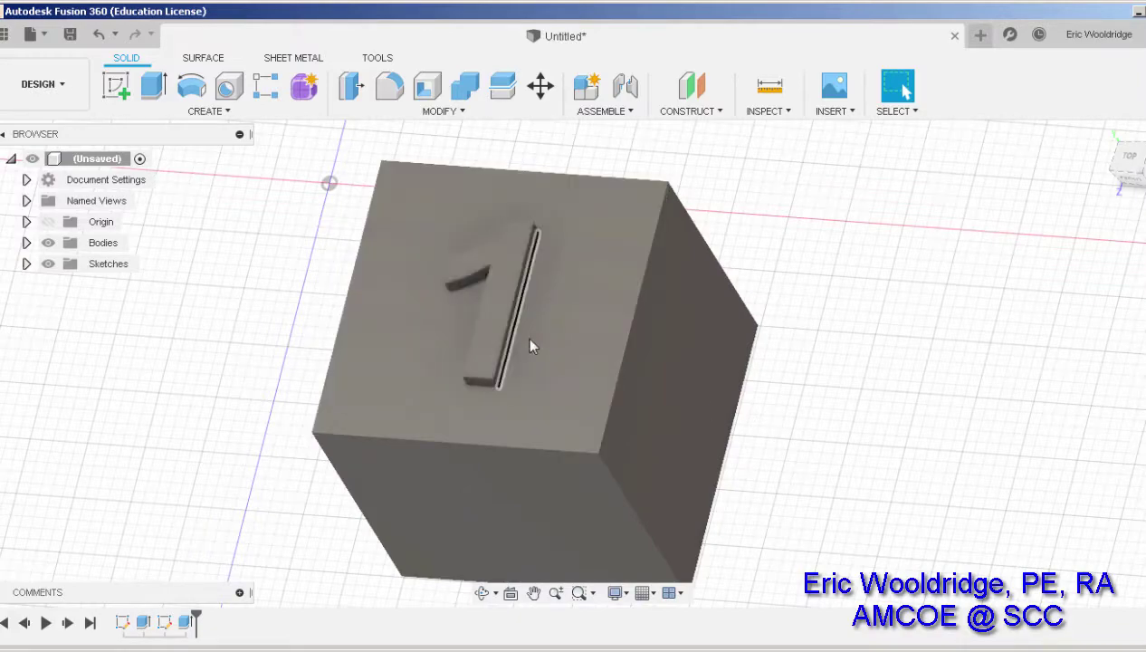
- Edit Sketch5 and change the number 1's text height to 28 mm
right_click(166, 631)
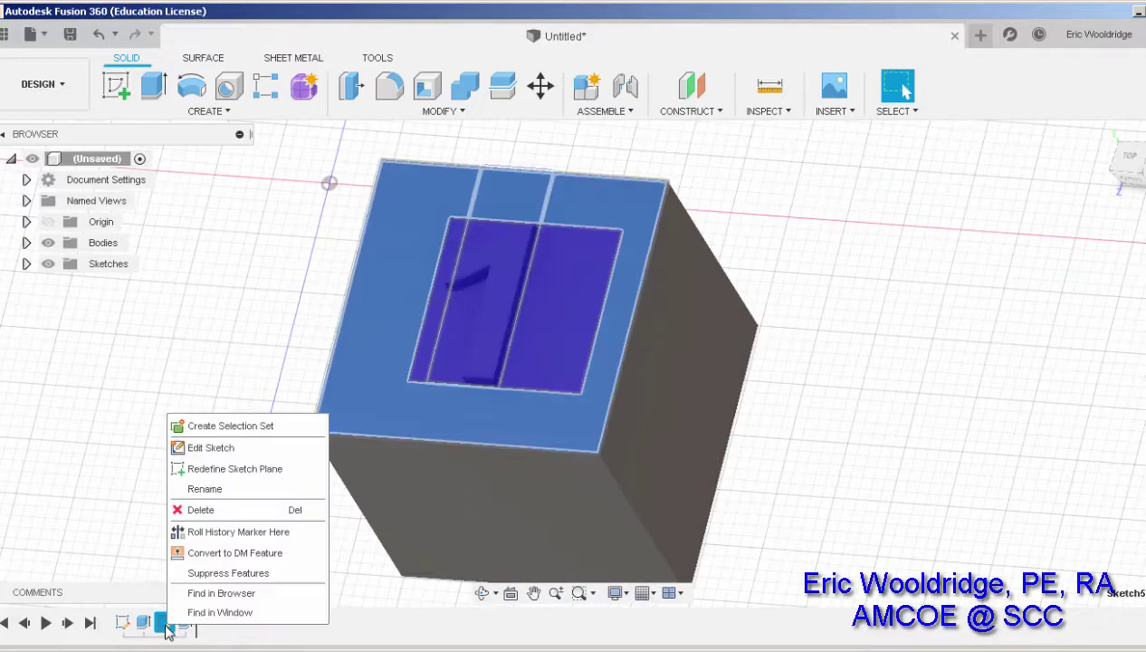
left_click(210, 453)
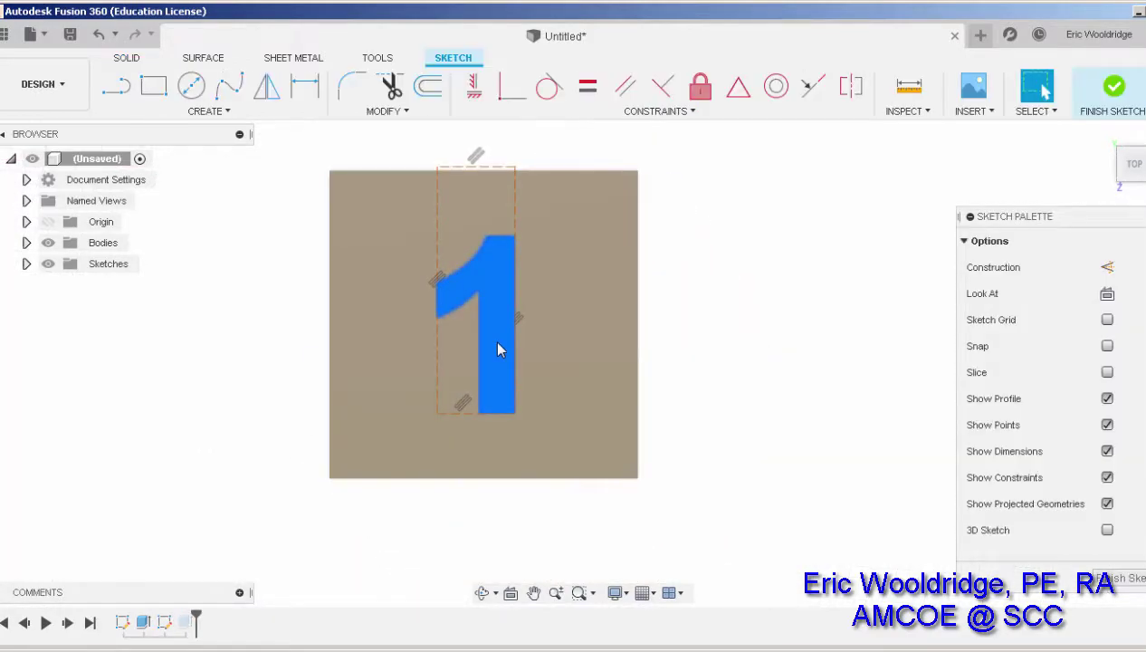
double_click(499, 349)
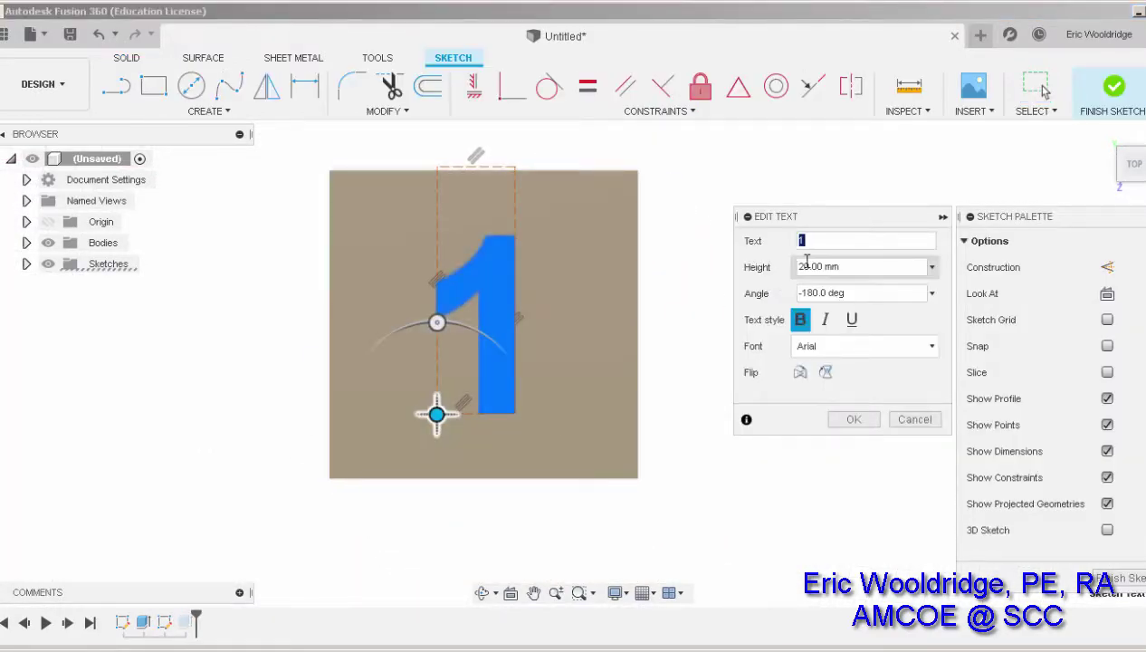
left_click(856, 265)
type("25")
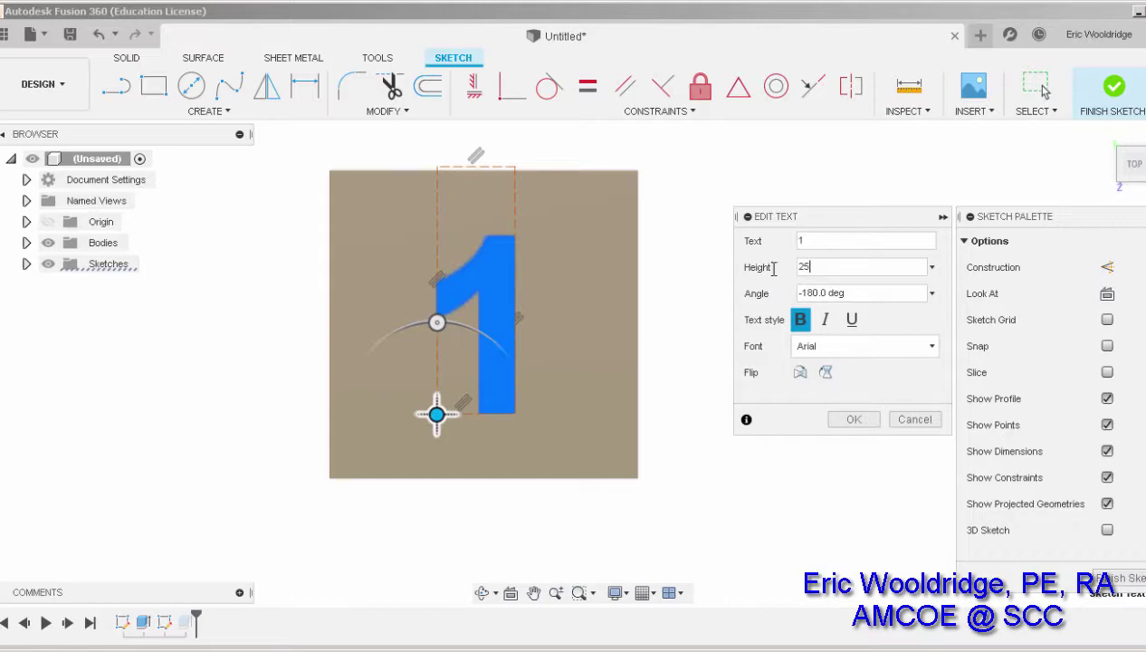
key("Return")
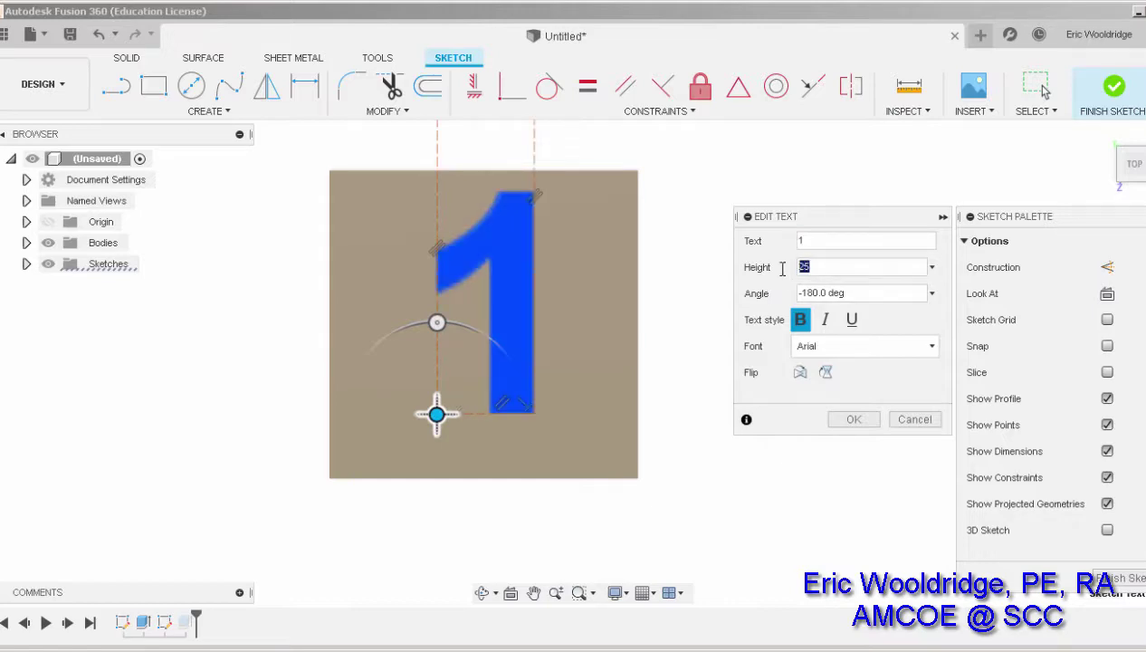
type("30")
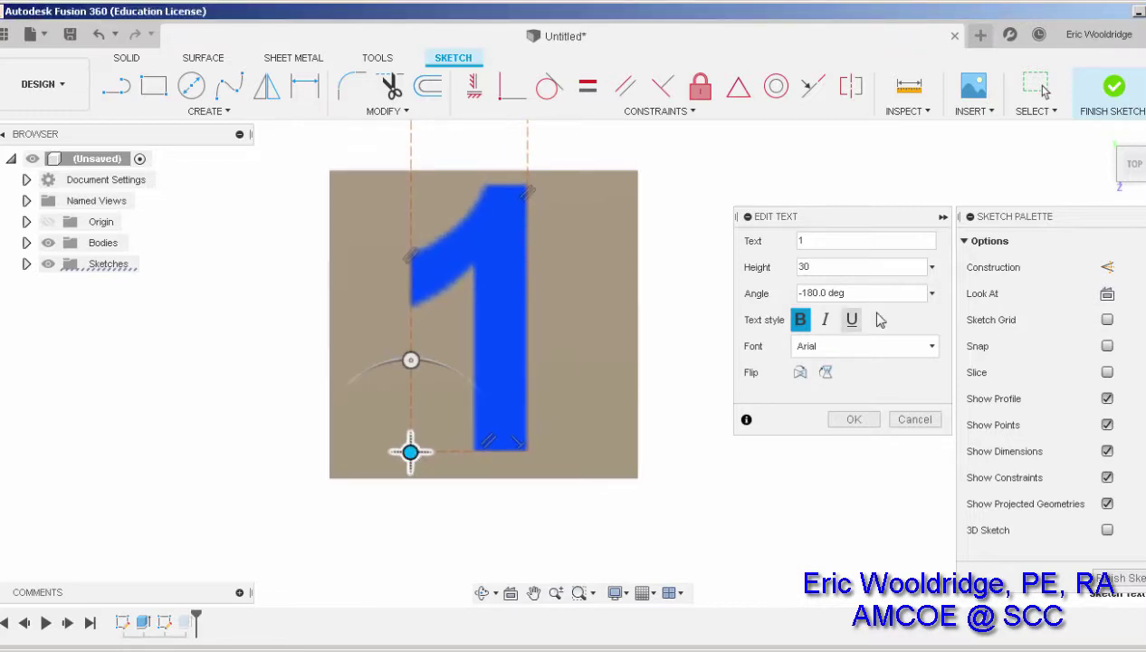
left_click(801, 267)
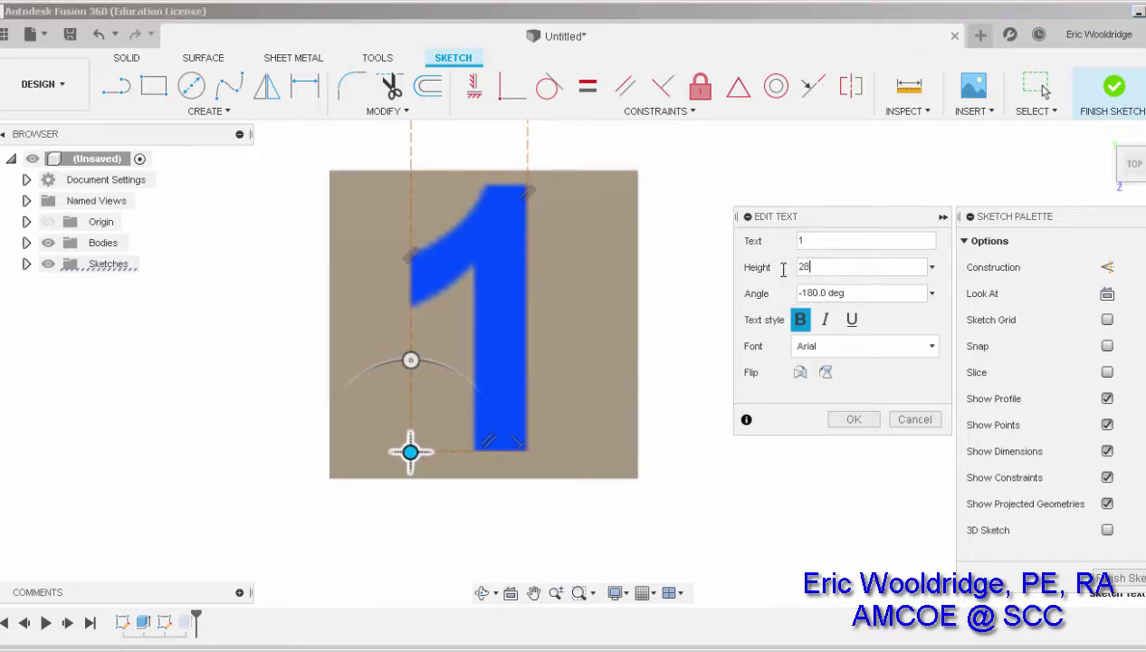
type("28")
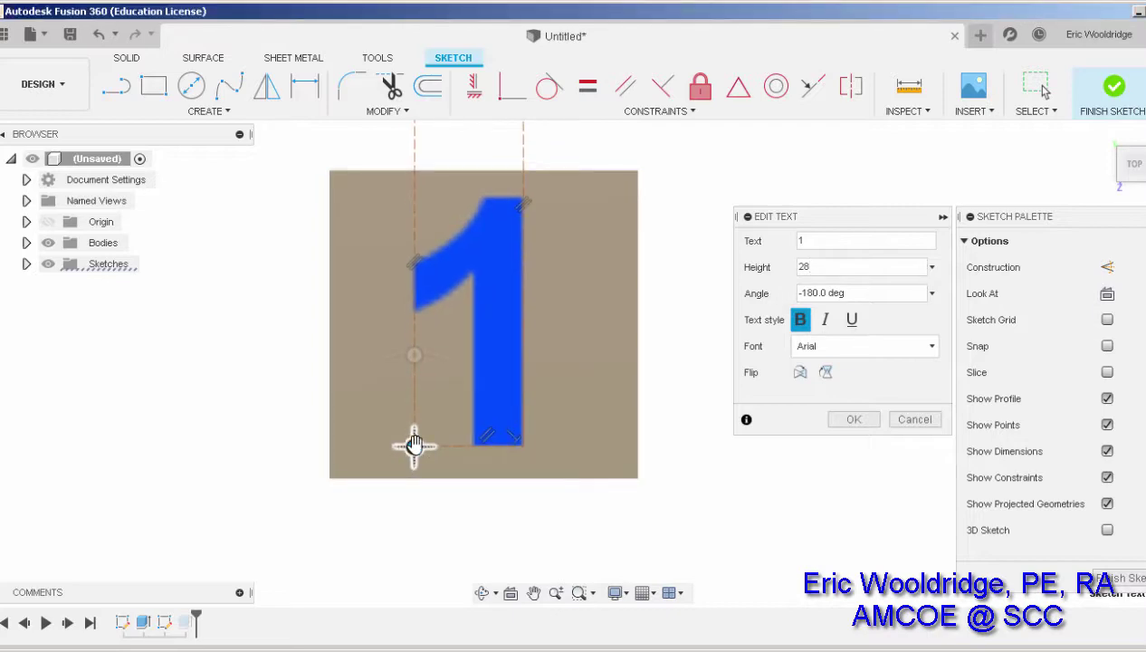
left_click(846, 418)
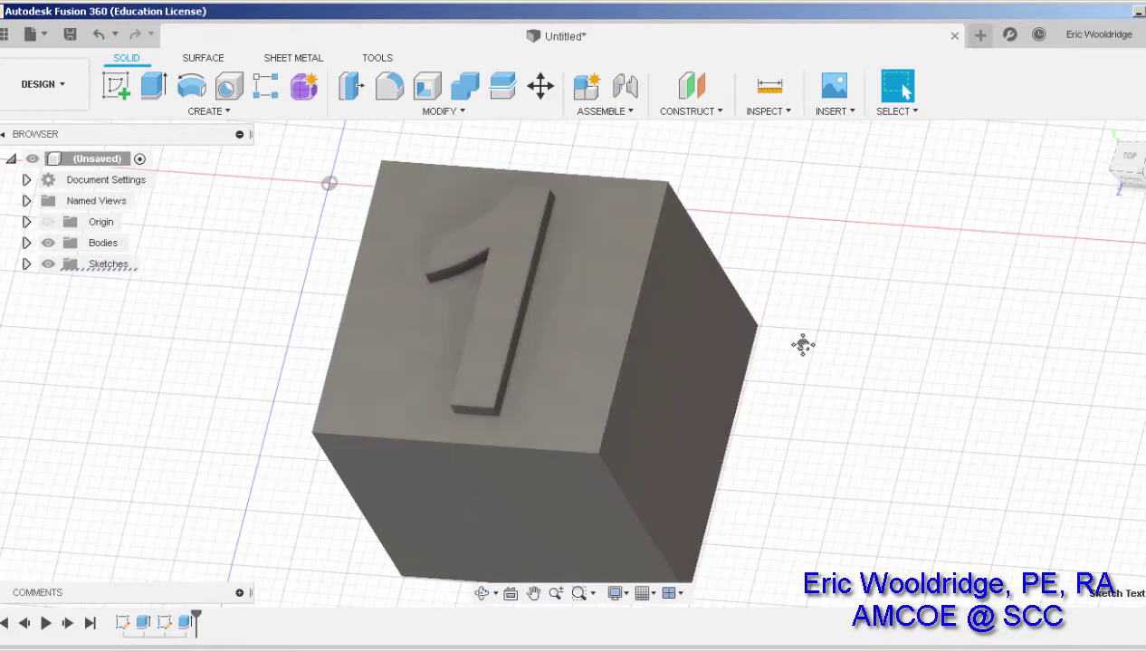
mouse_move(803, 344)
middle_mouse_down("shift")
mouse_move(803, 325)
mouse_move(810, 333)
middle_mouse_up("shift")
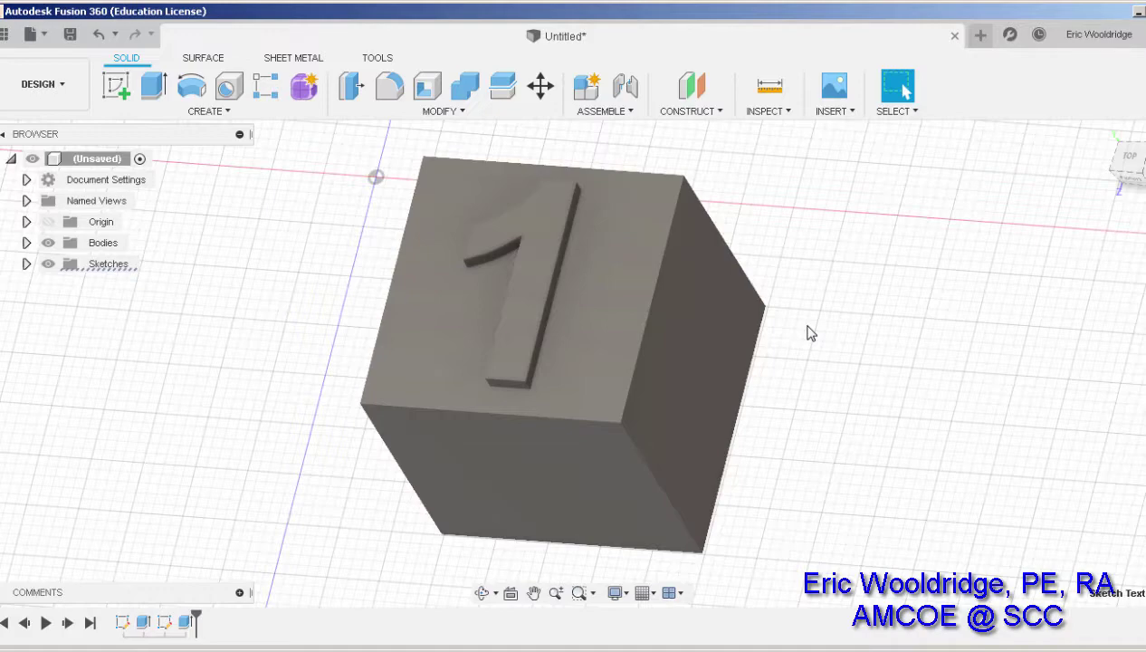
- Start a sketch on the cube's front face and choose the Text tool
left_click(115, 87)
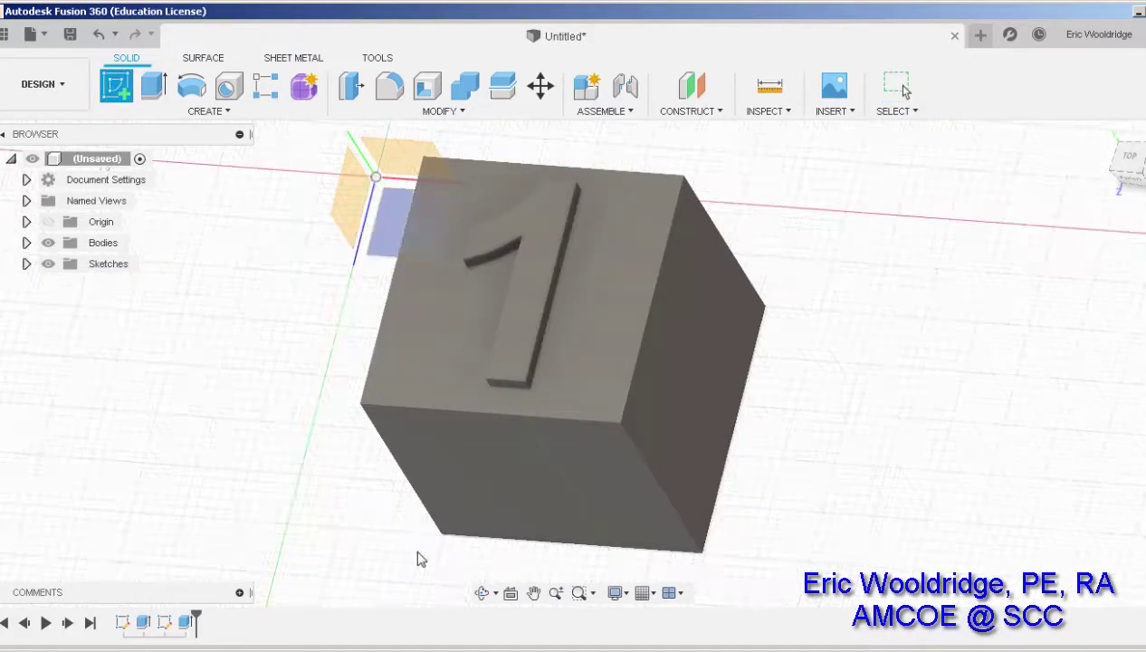
left_click(514, 487)
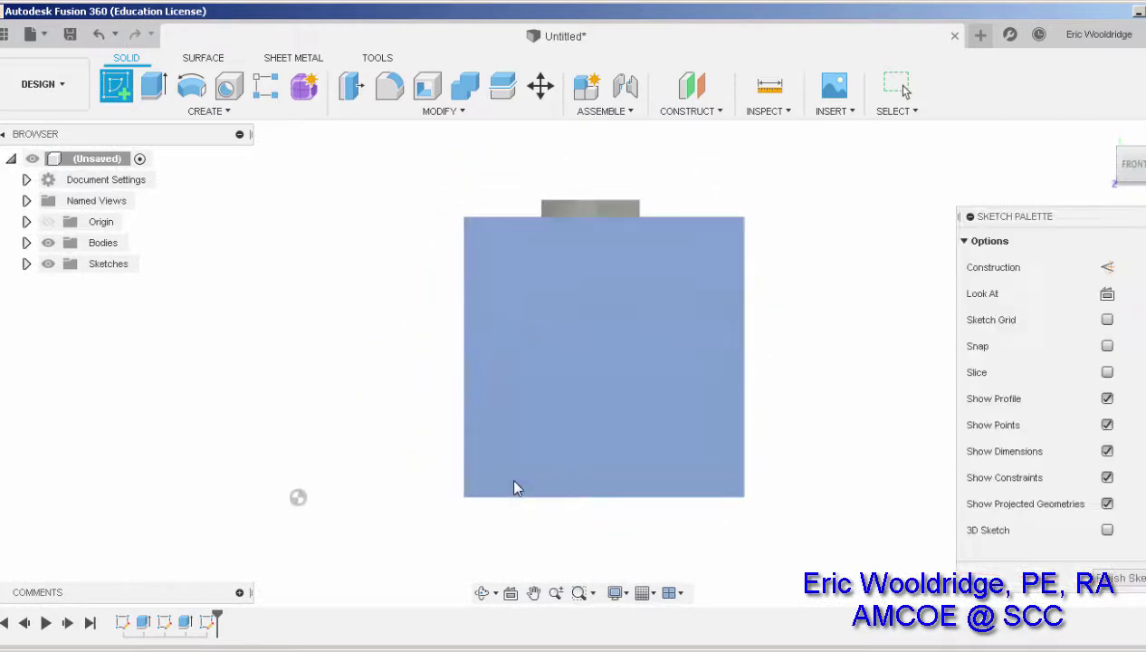
left_click(192, 119)
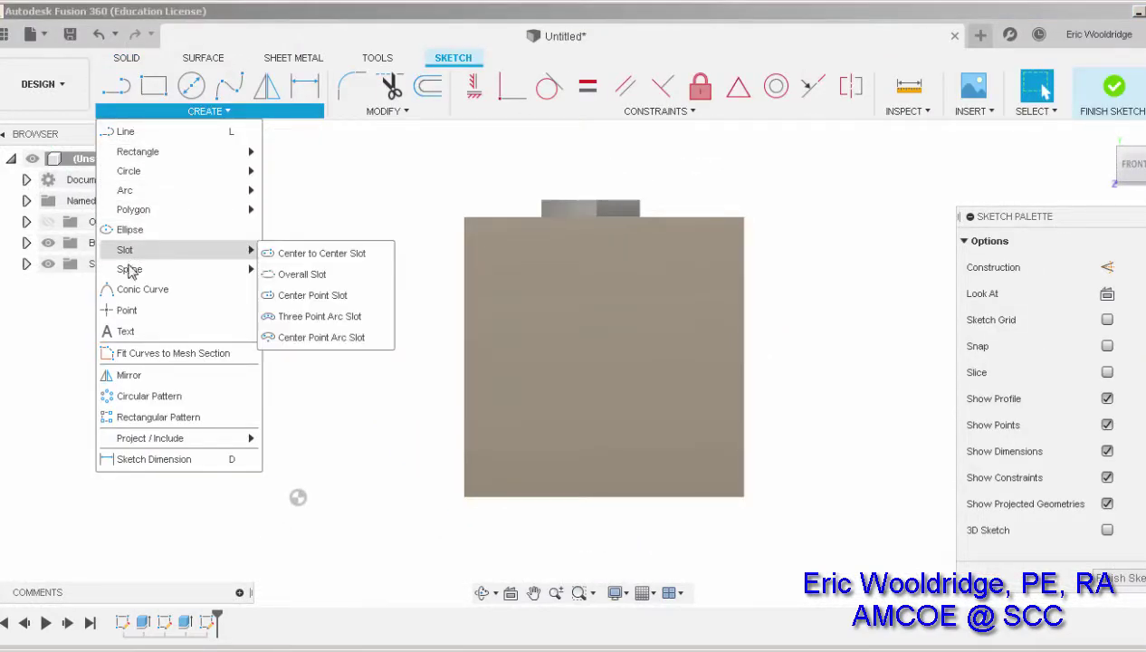
left_click(126, 332)
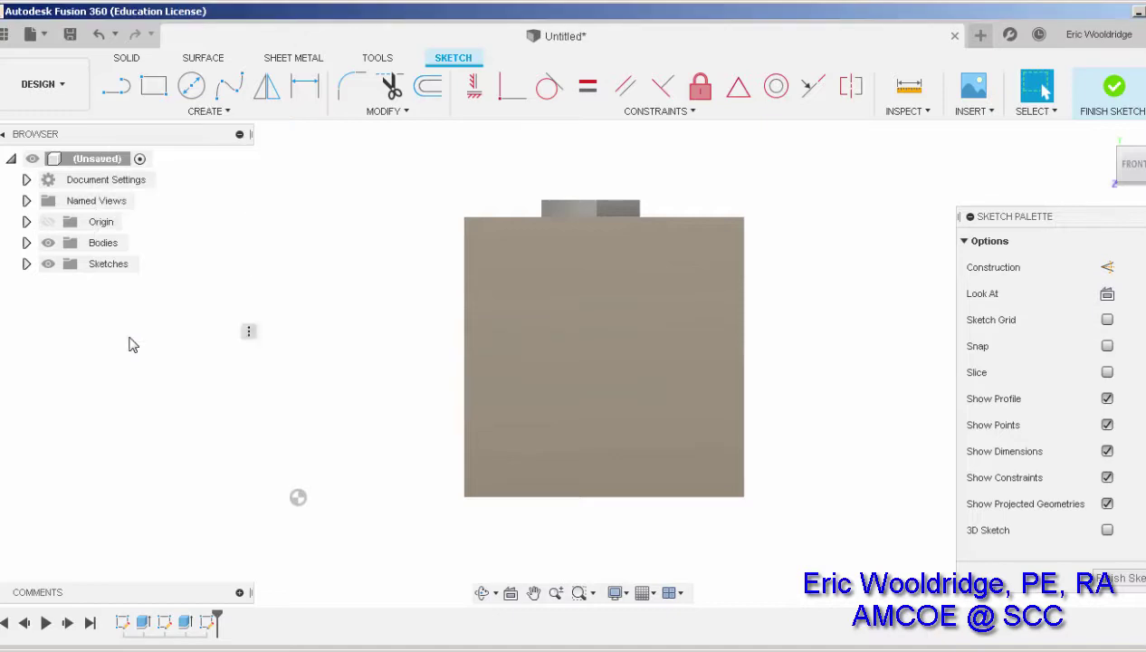
- Add a bold 28 mm '3' lower left on the face and finish the sketch
left_click(576, 356)
left_click_drag(857, 267, 784, 266)
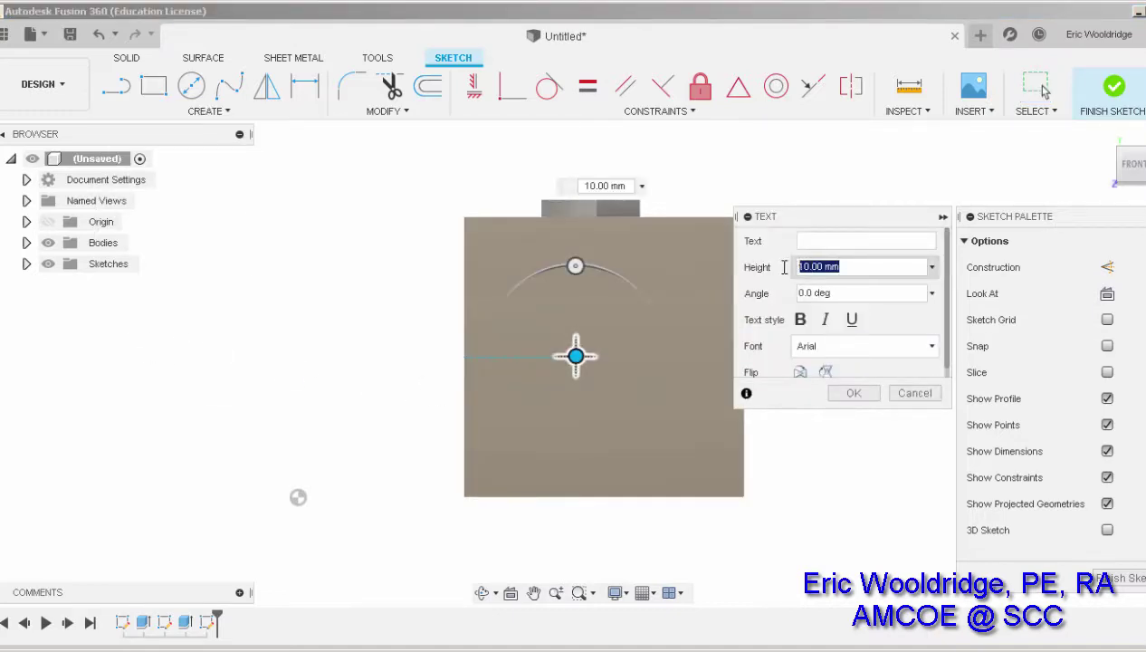
type("28")
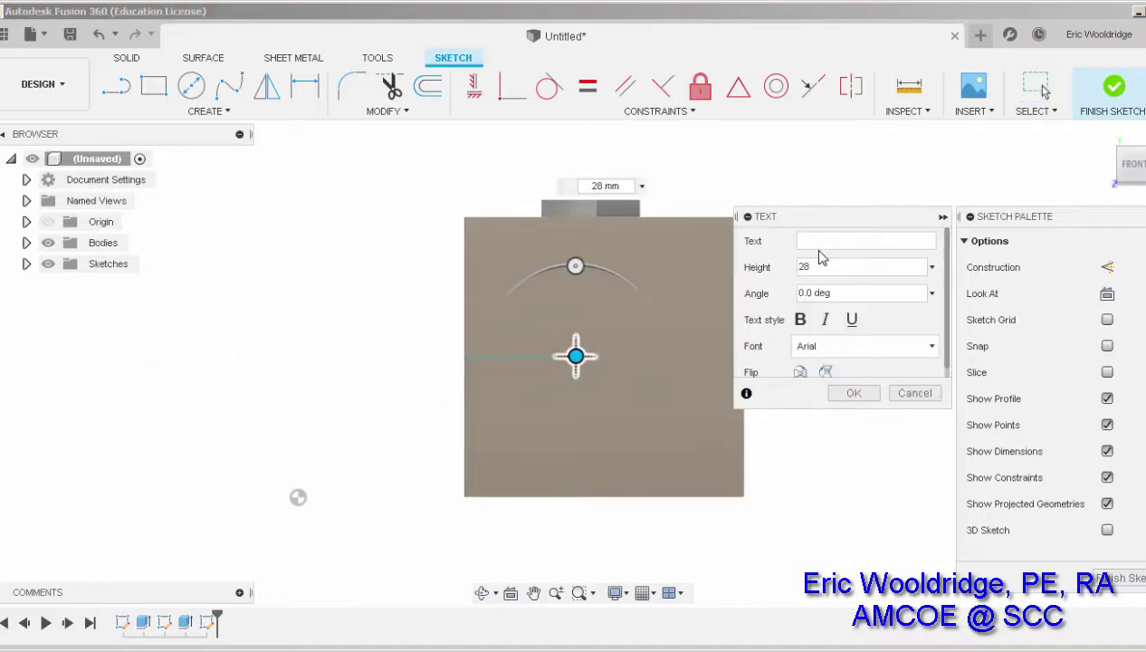
left_click(825, 242)
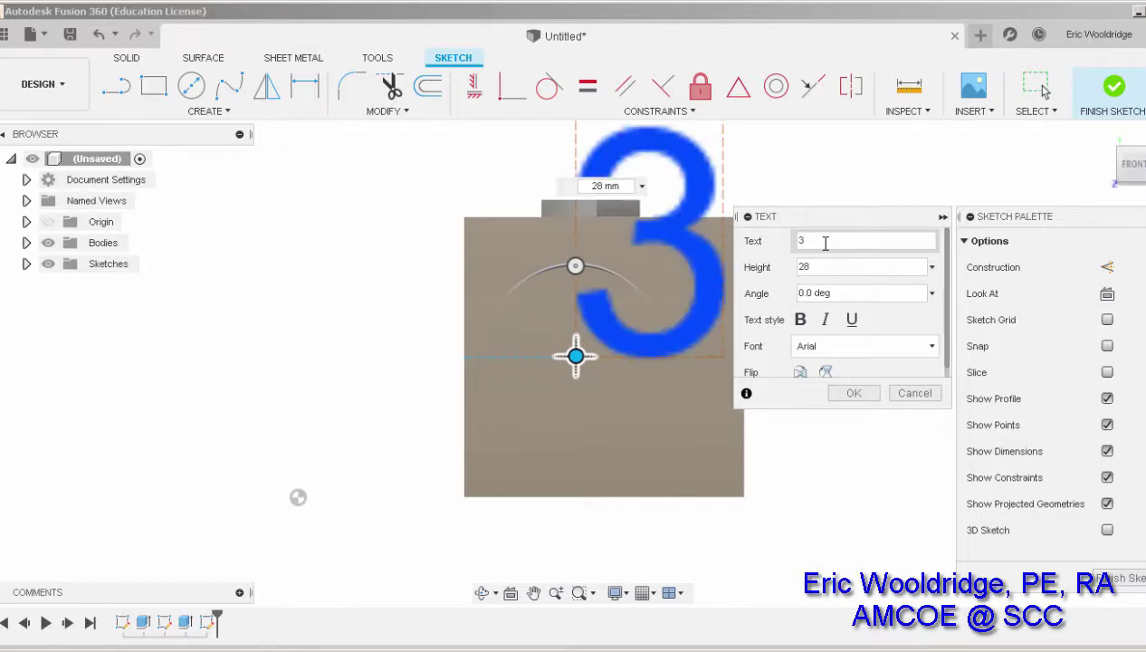
left_click(800, 319)
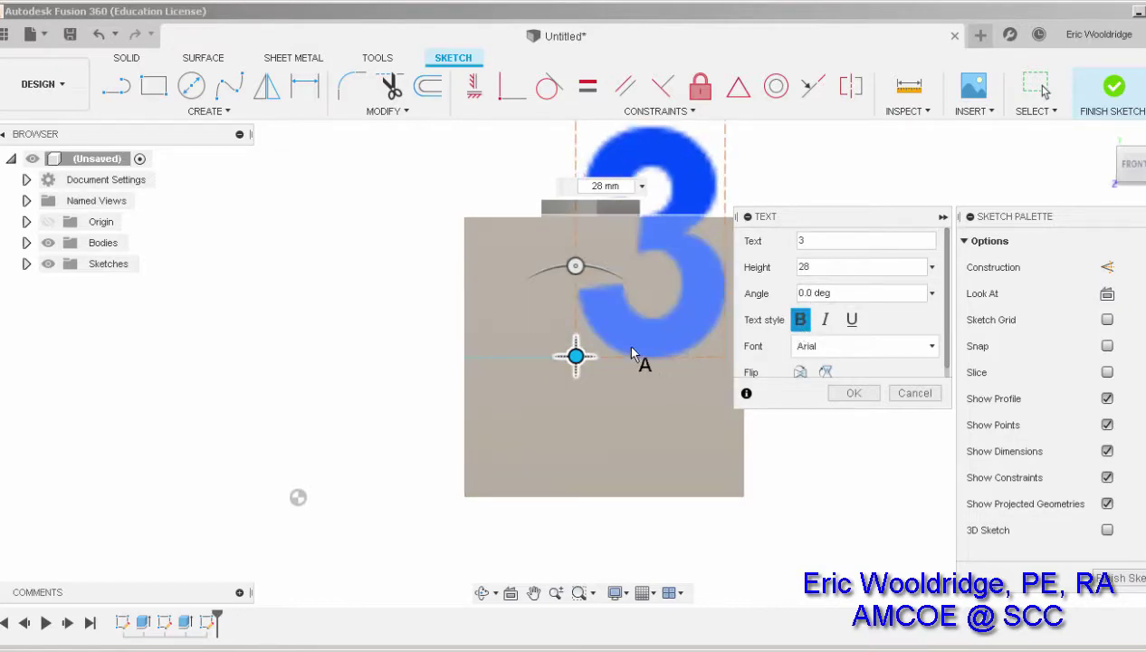
left_click_drag(575, 353, 534, 473)
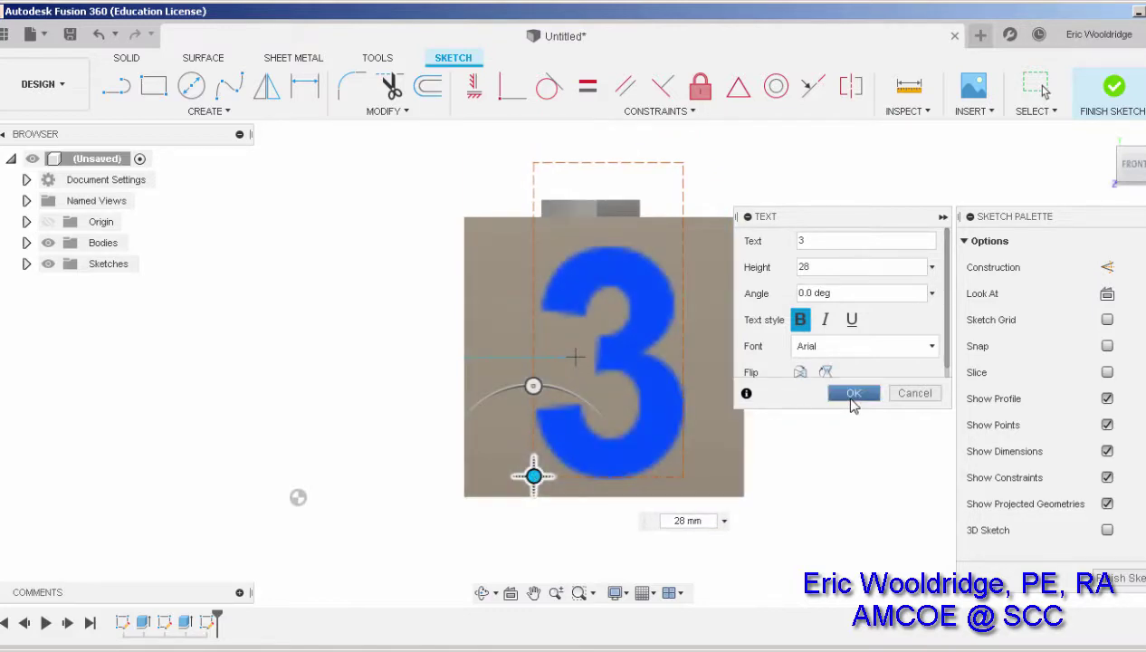
left_click(854, 395)
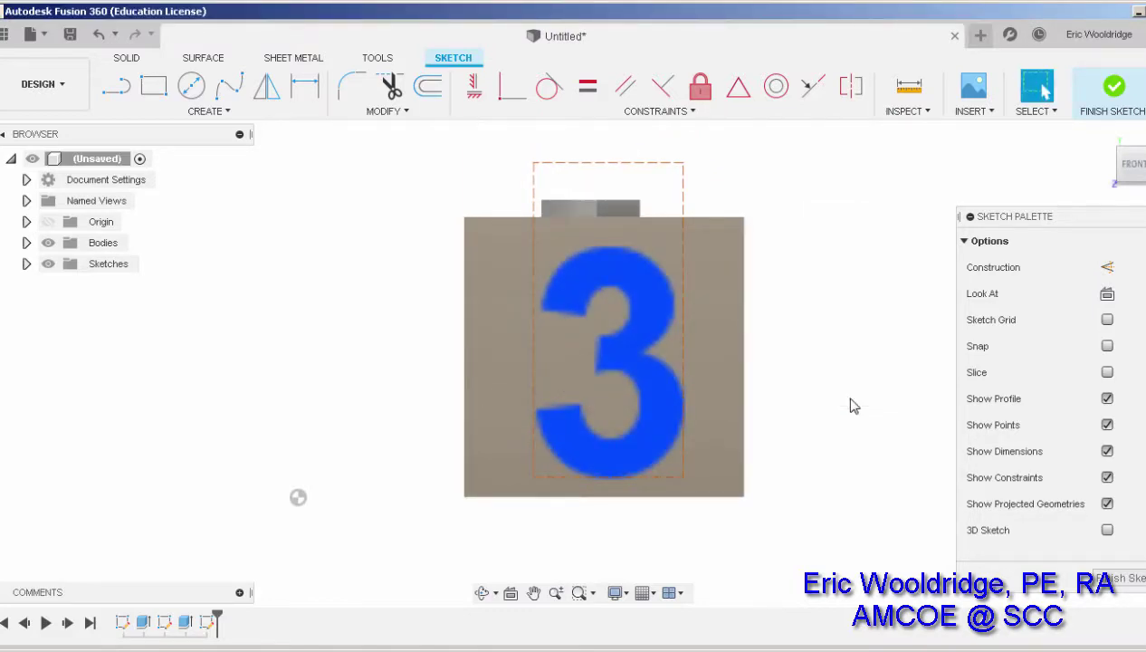
left_click(1121, 578)
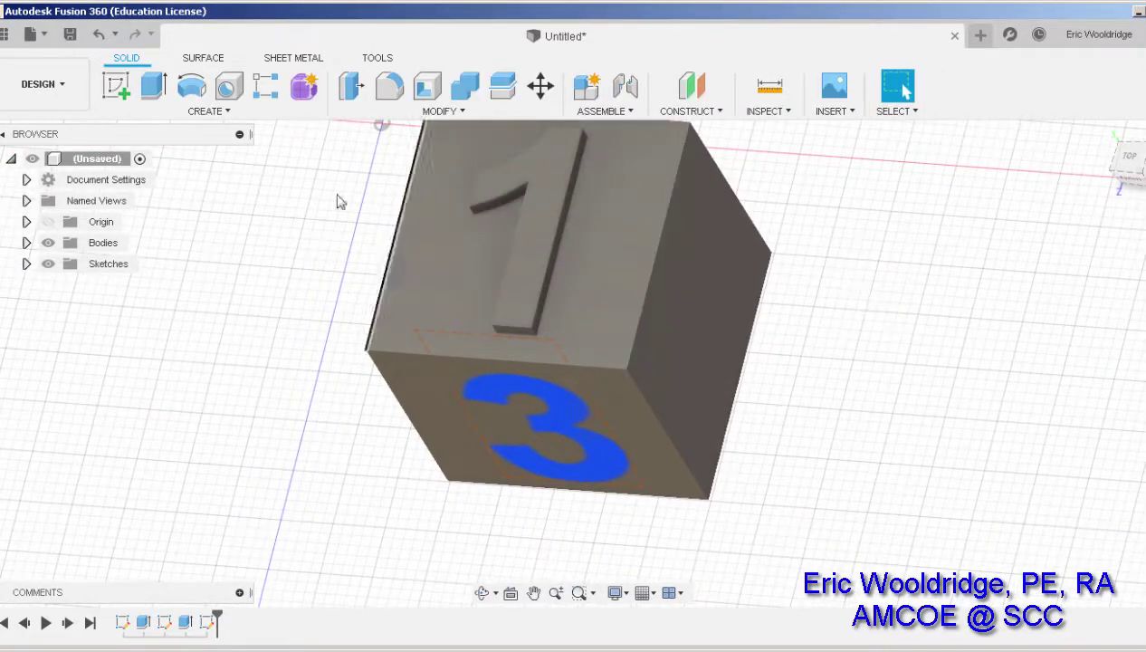
- Extrude only the 3 profile 1.5 mm, joined to the cube
left_click(149, 91)
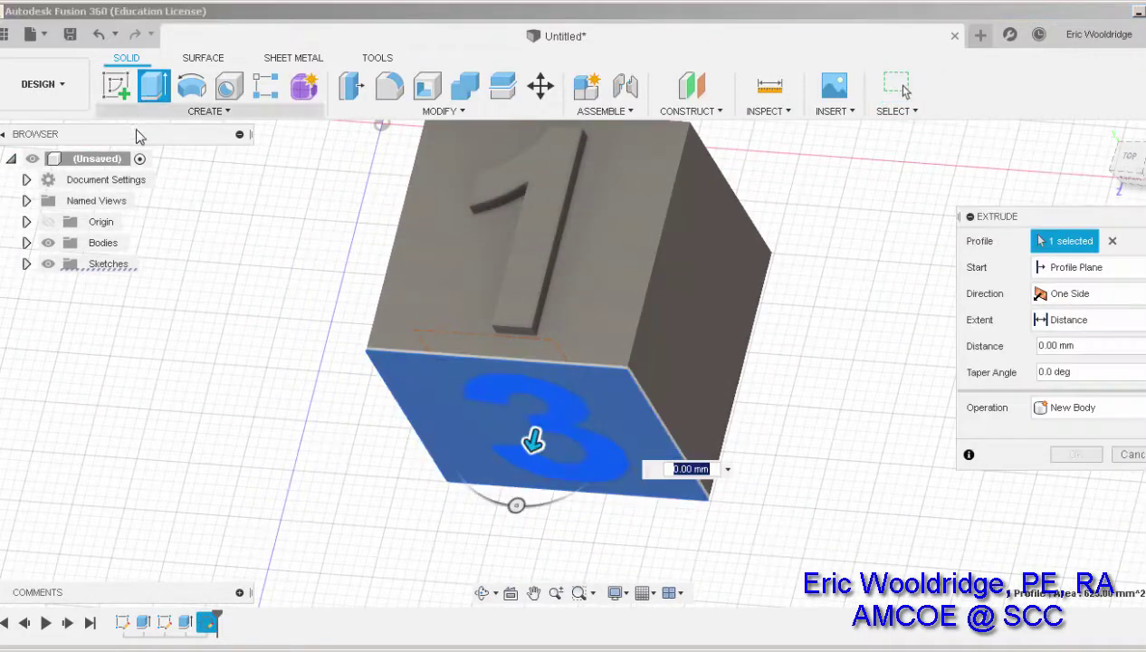
left_click(574, 414)
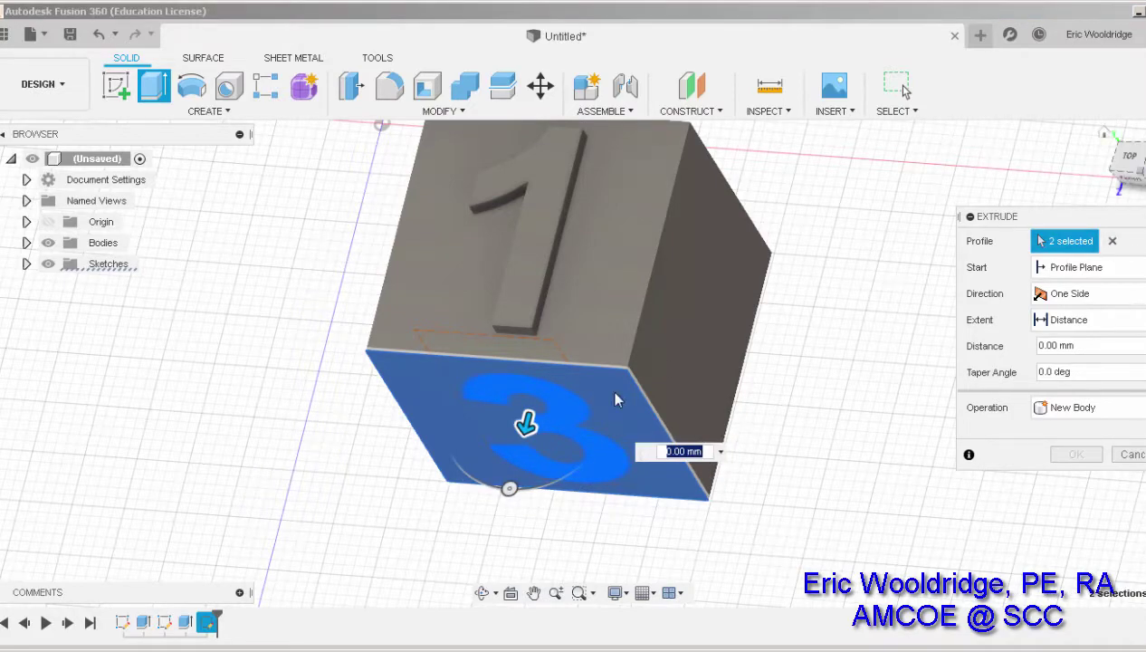
left_click(1114, 249)
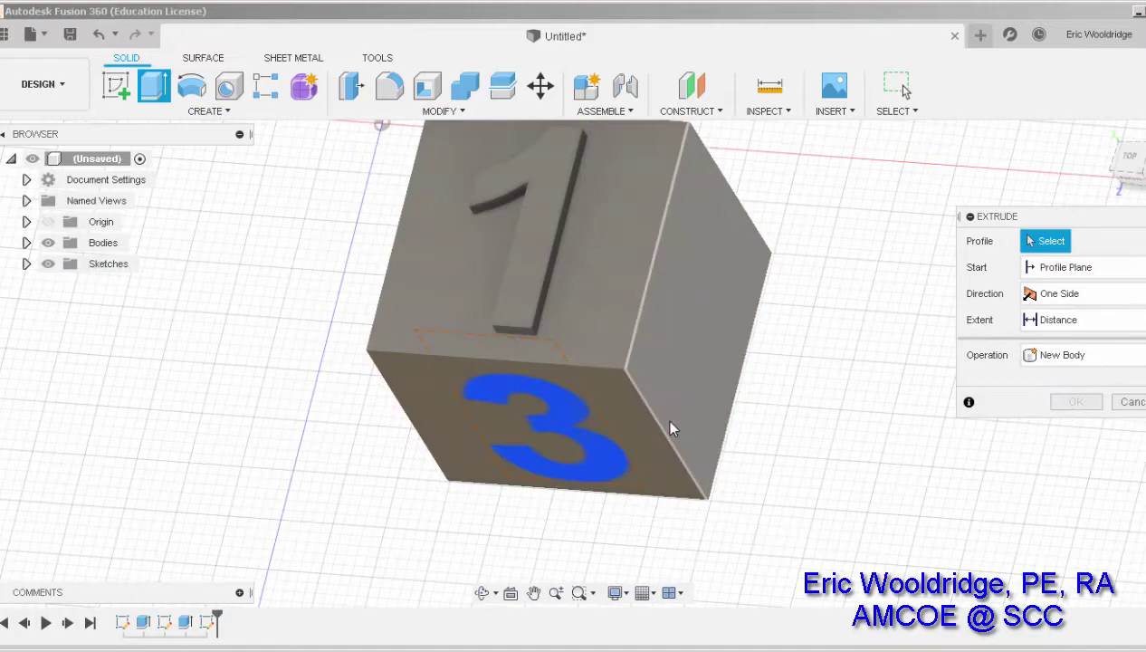
left_click(570, 418)
type("1.5")
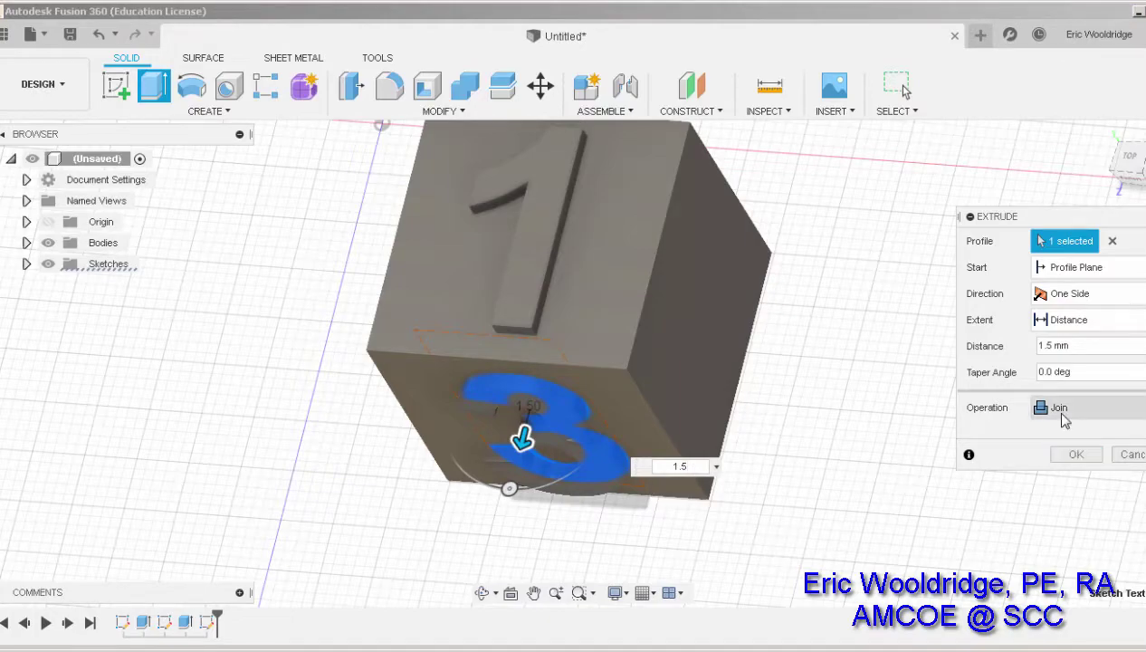
left_click(1070, 455)
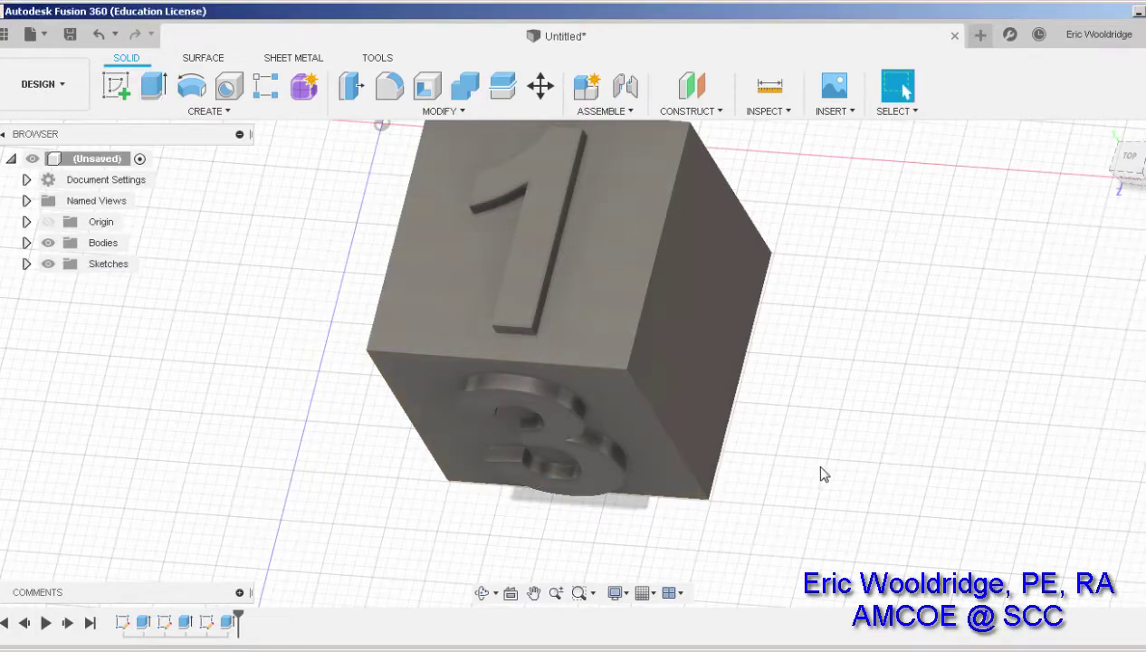
middle_click_drag(823, 474, 757, 407, "shift")
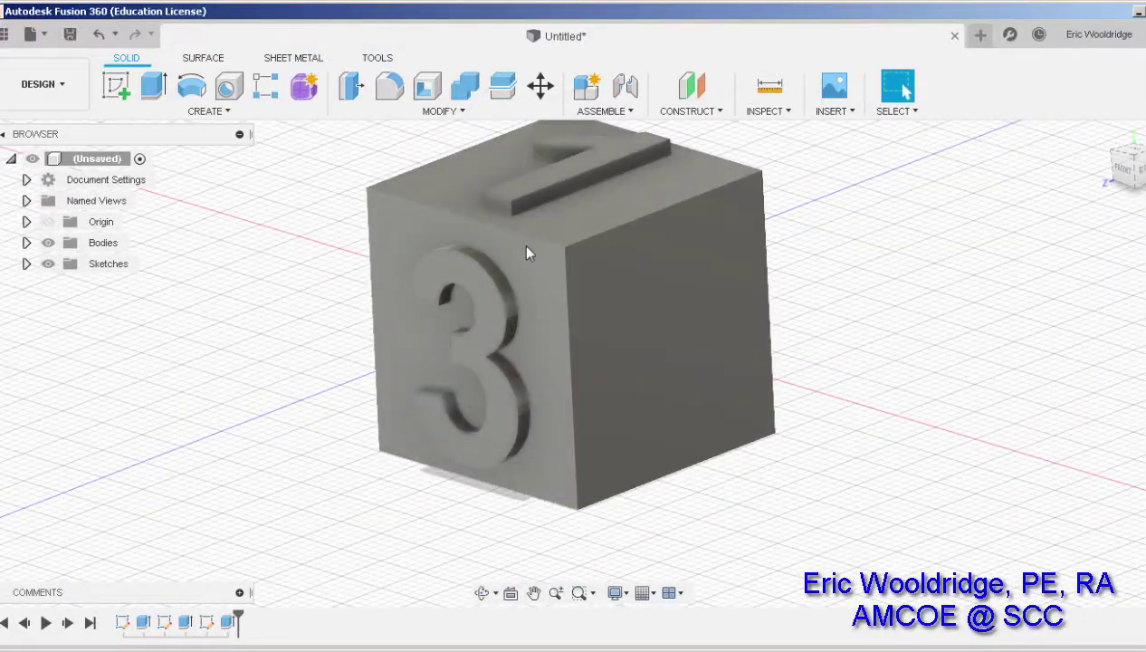
- Start a sketch on the cube's right face and choose the Text tool
left_click(115, 84)
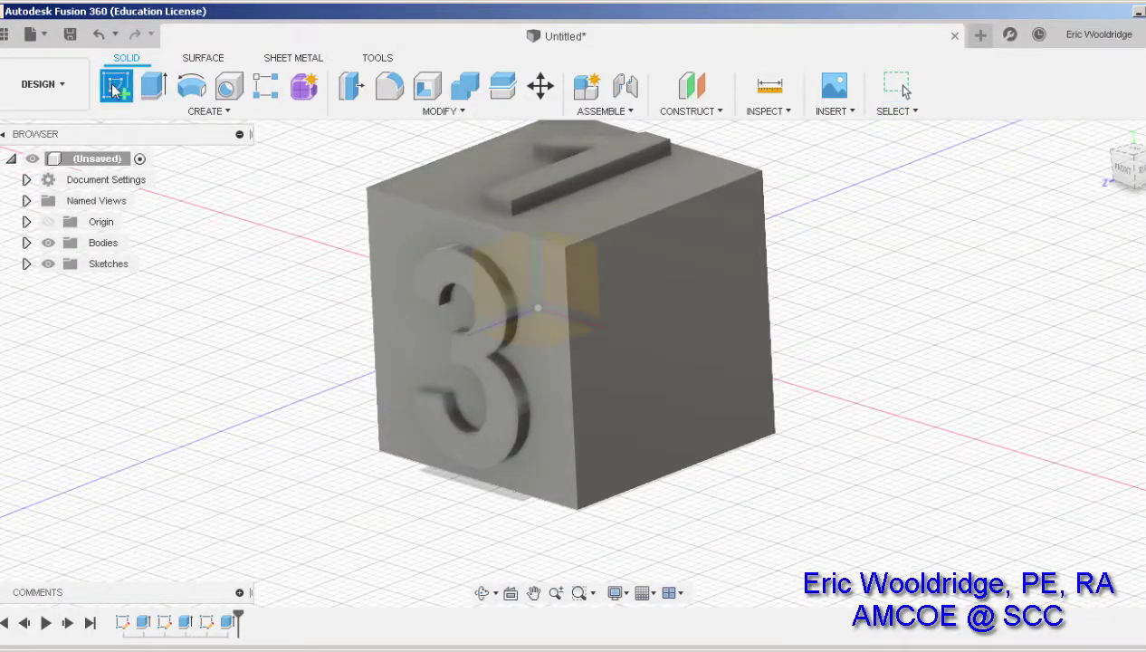
left_click(672, 369)
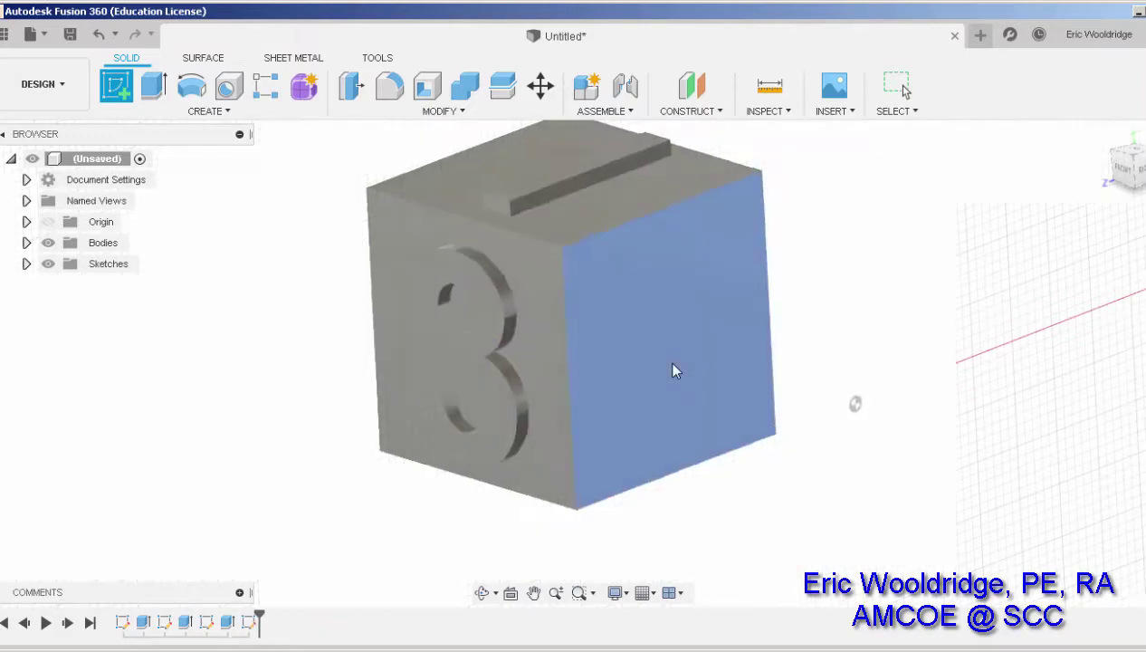
left_click(184, 110)
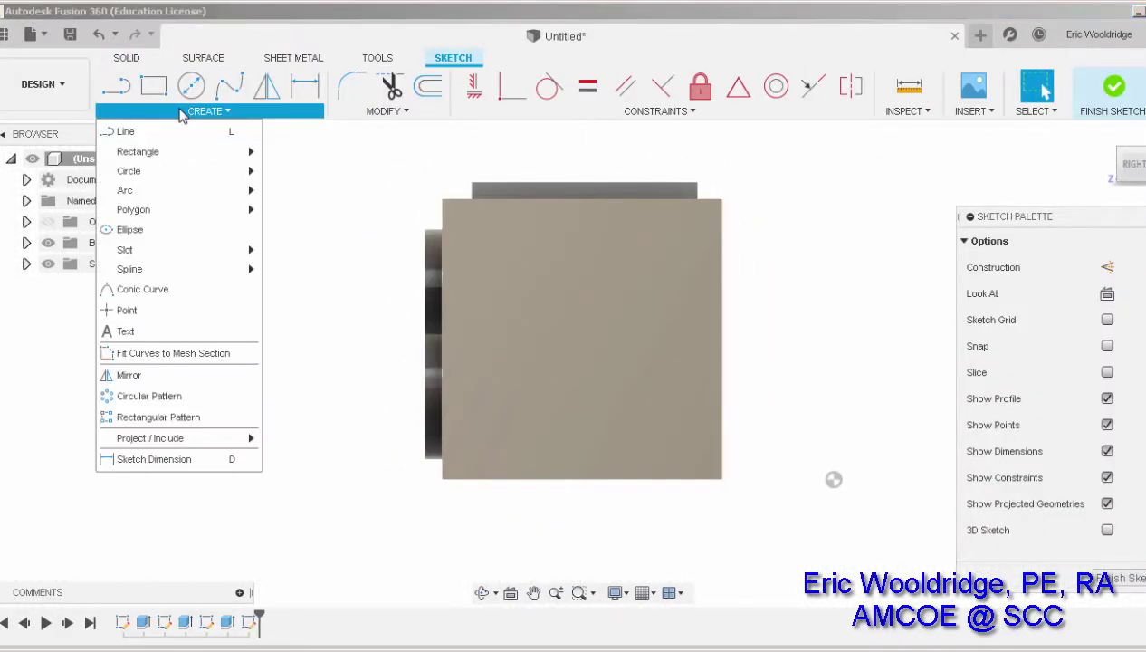
left_click(245, 329)
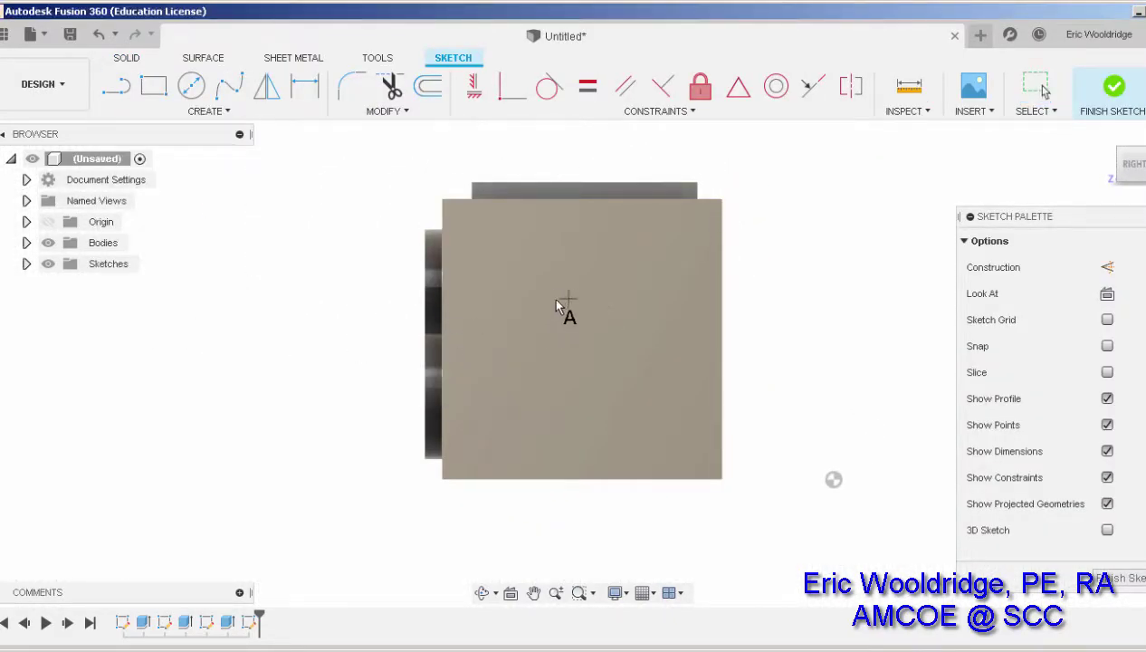
- Add a bold 28 mm '2' low on the face and finish the sketch
left_click(554, 327)
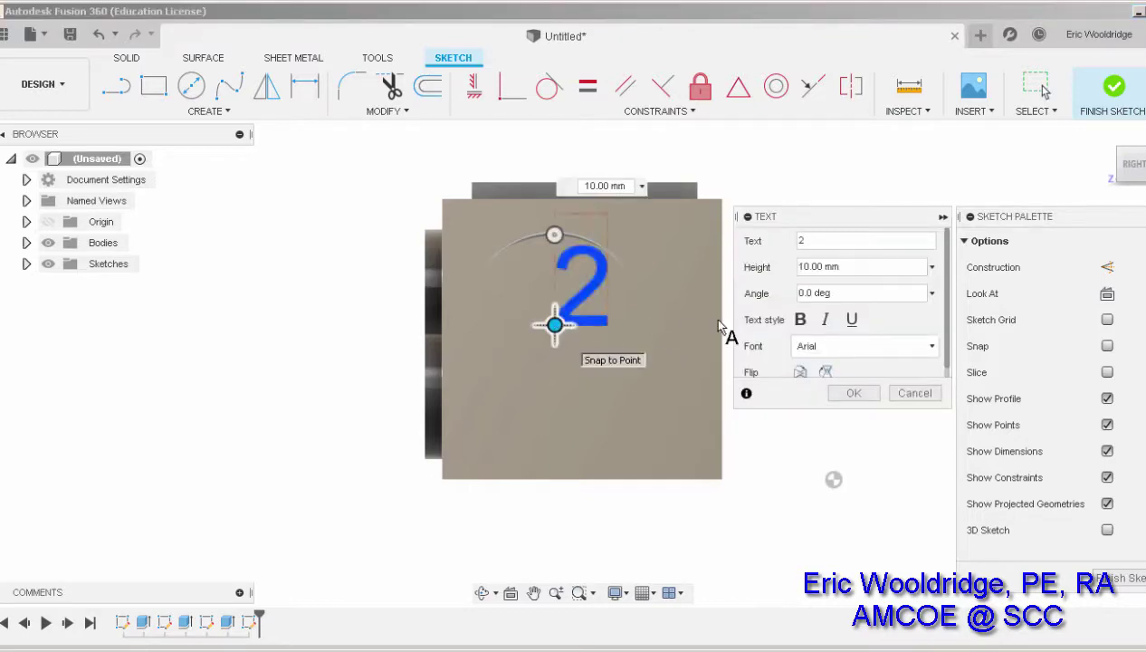
left_click(800, 319)
left_click_drag(869, 269, 786, 268)
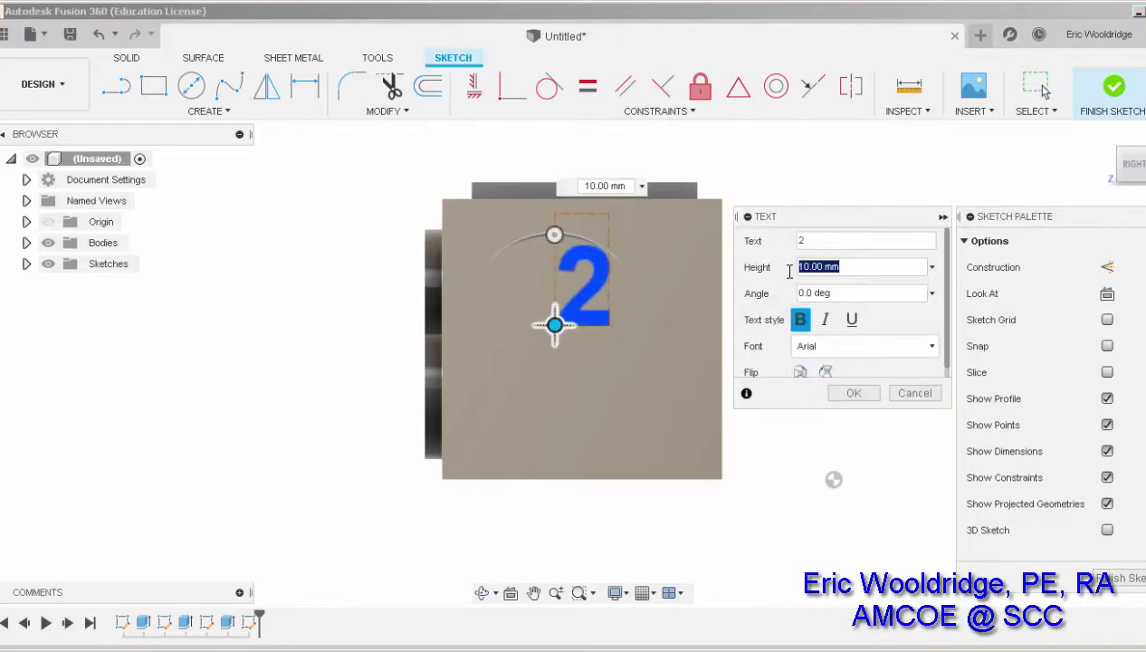
type("28")
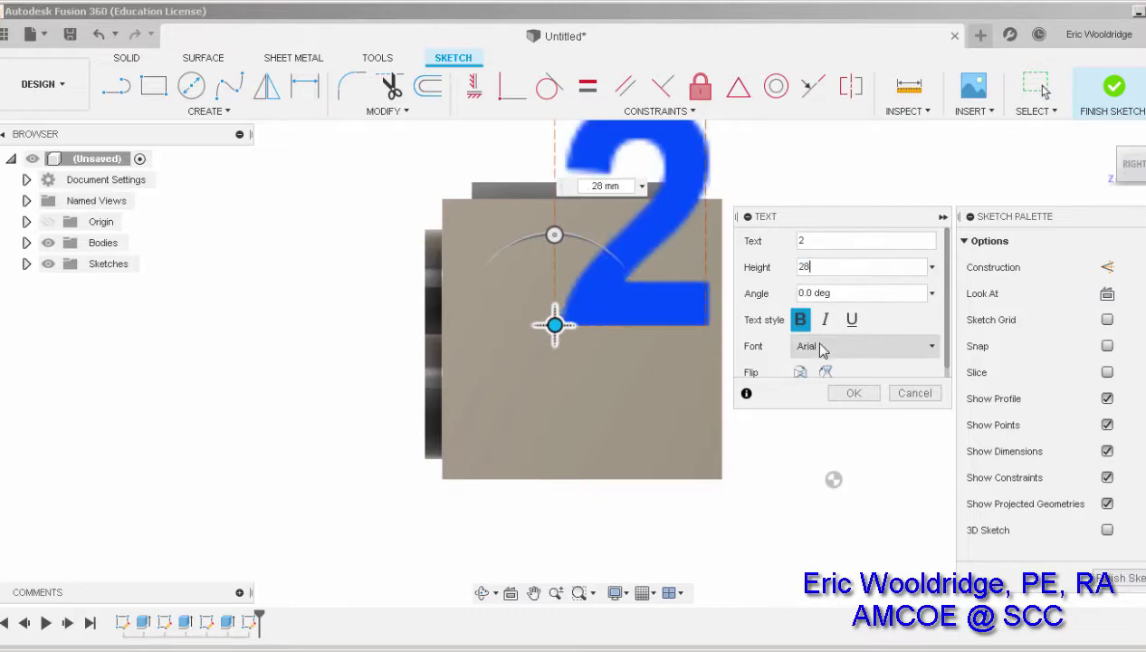
left_click_drag(551, 346, 504, 446)
left_click(851, 392)
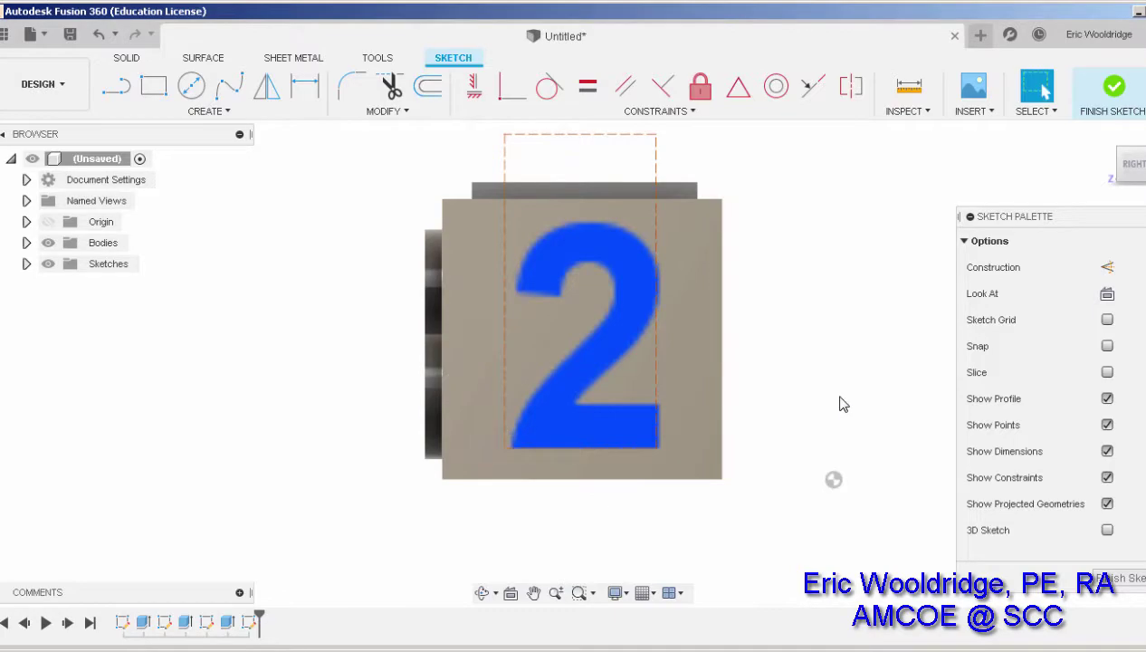
mouse_move(833, 475)
middle_mouse_down("shift")
mouse_move(982, 504)
mouse_move(912, 402)
mouse_move(808, 417)
middle_mouse_up("shift")
key("Escape")
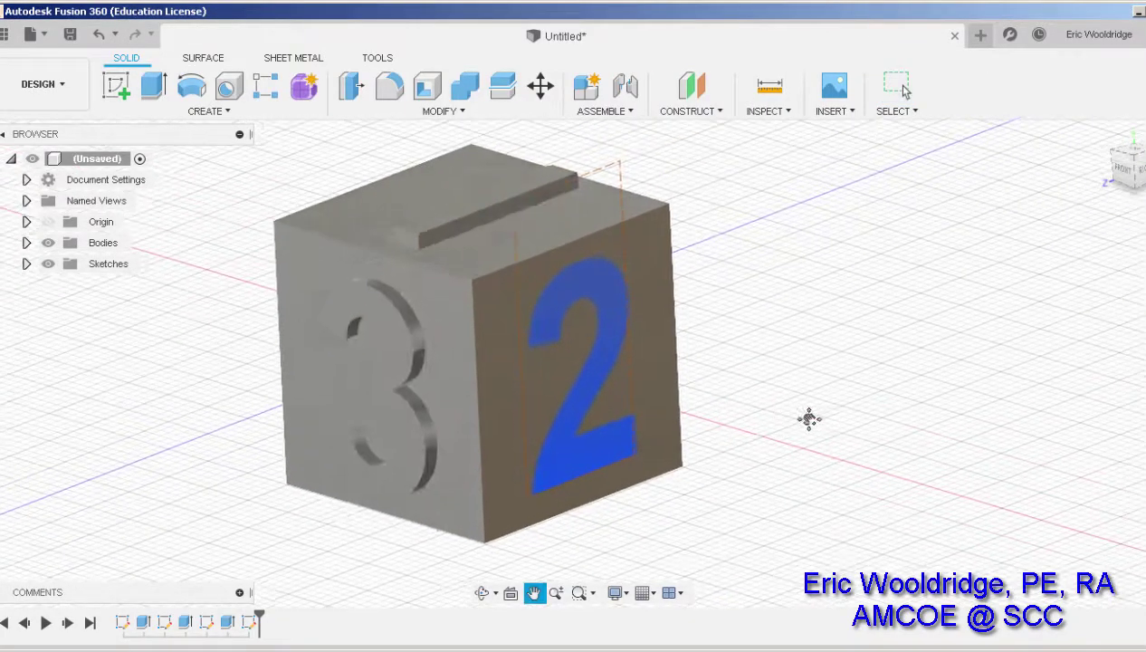
- Extrude only the 2 profile 1.5 mm, joined to the cube, and inspect the result
left_click(585, 377)
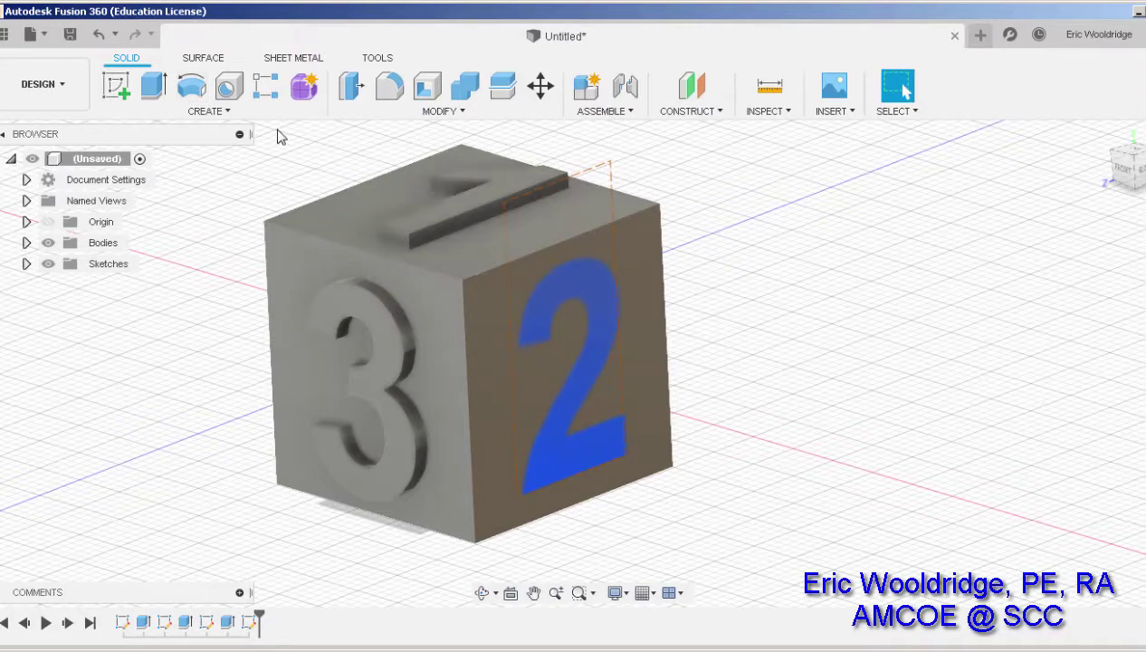
left_click(138, 89)
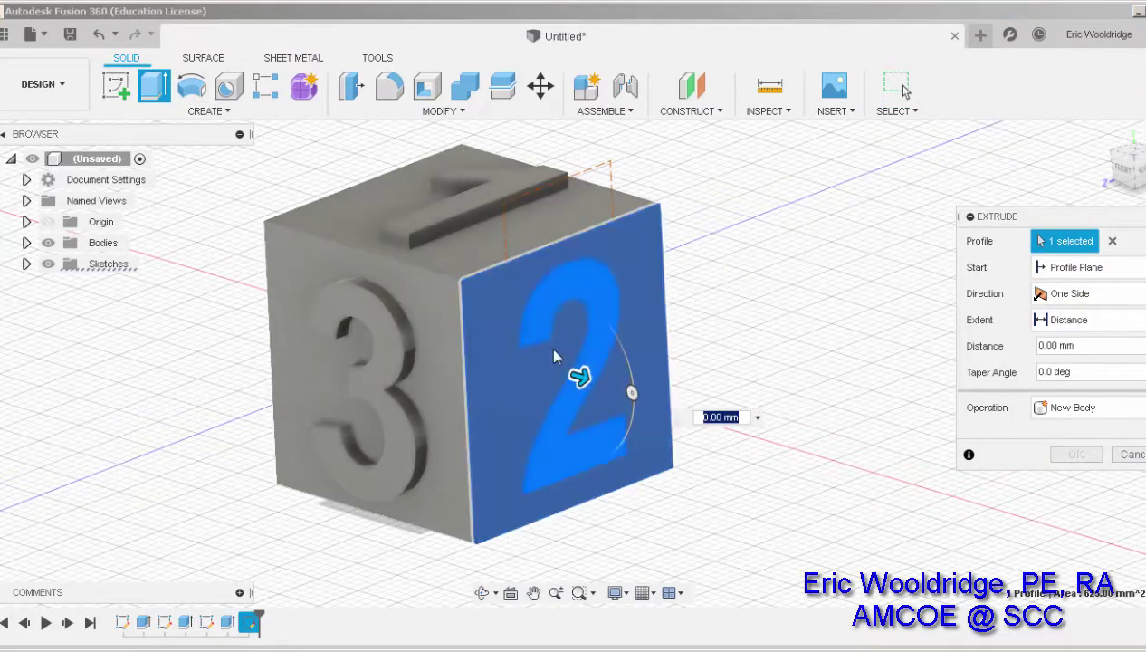
left_click(479, 414)
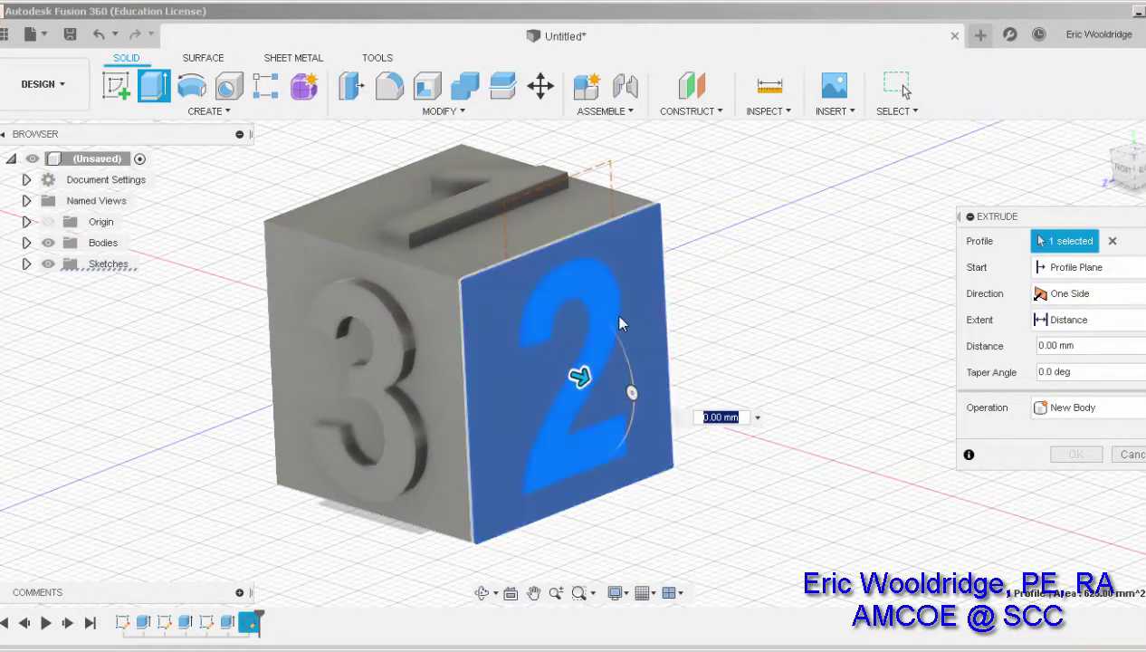
left_click(1112, 242)
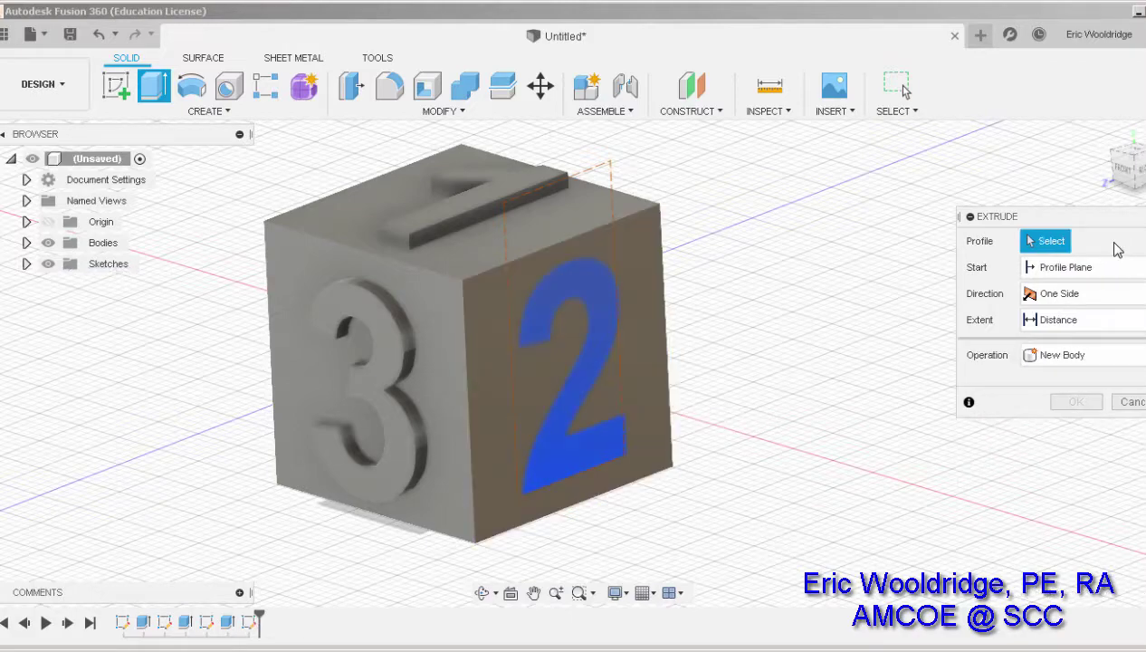
left_click(605, 333)
type("1")
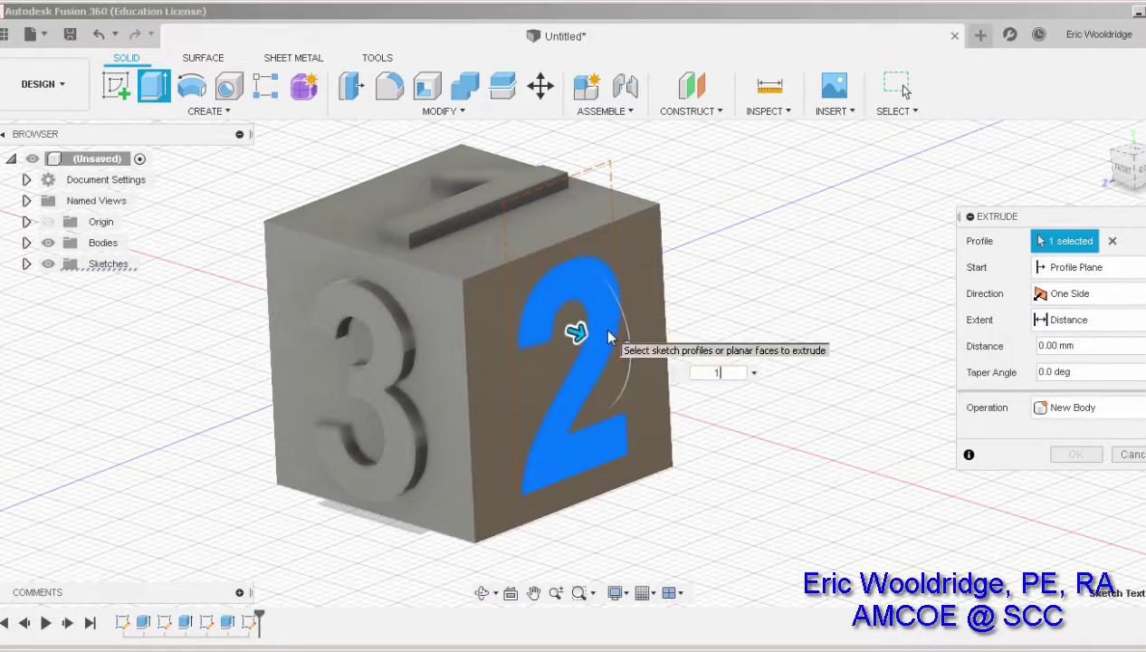
type(".5")
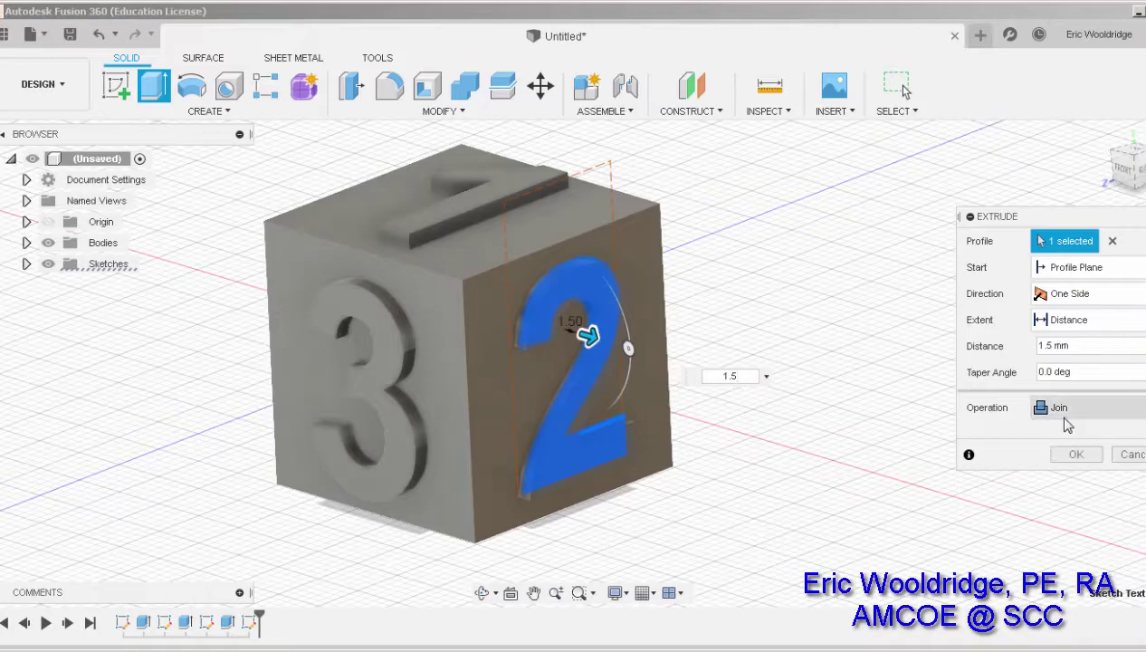
left_click(1075, 455)
middle_click_drag(751, 304, 722, 302, "shift")
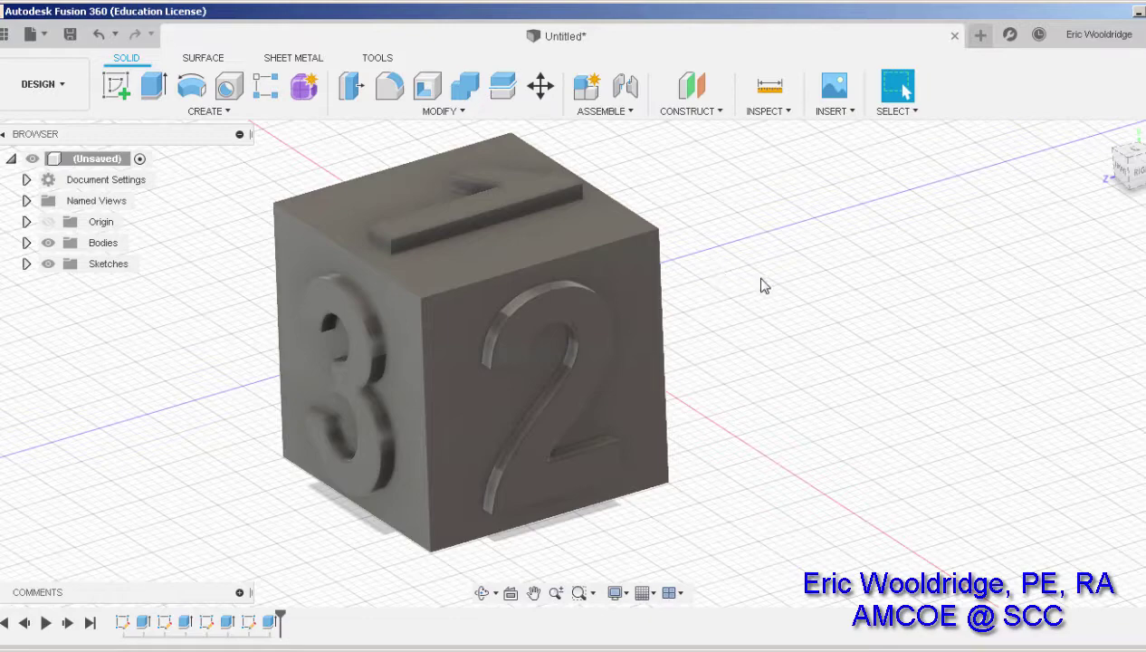
middle_click_drag(760, 285, 699, 295, "shift")
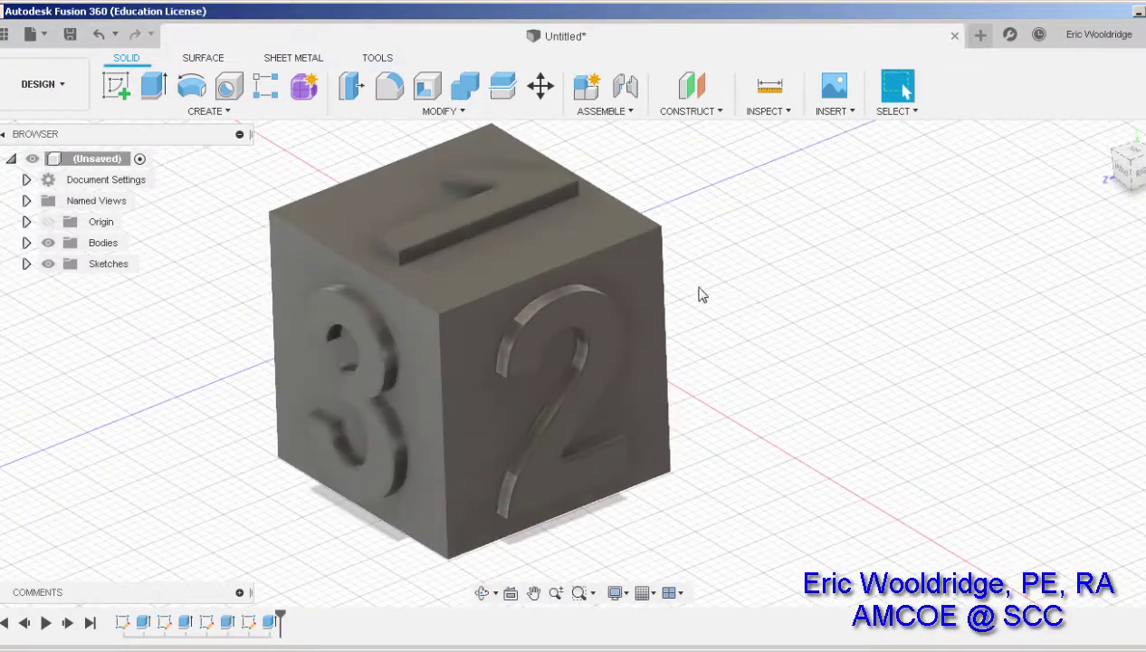
- Start a fillet and select every face of the numbered cube
left_click(391, 88)
left_click(467, 289)
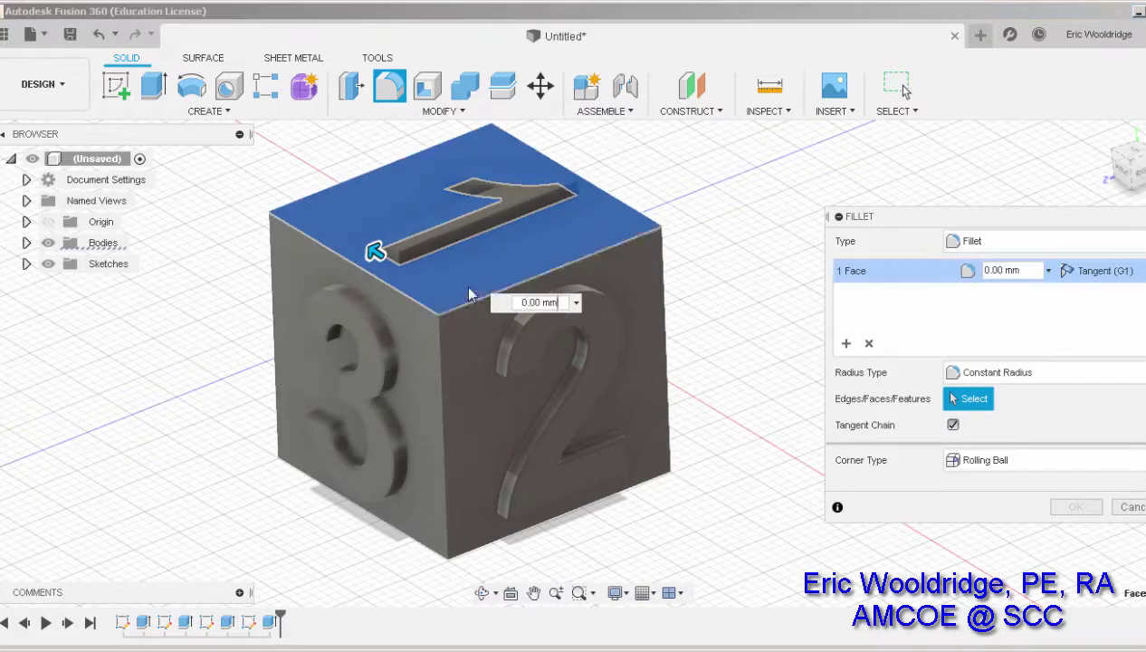
left_click(463, 330)
left_click(412, 344)
middle_click_drag(534, 322, 543, 344, "shift")
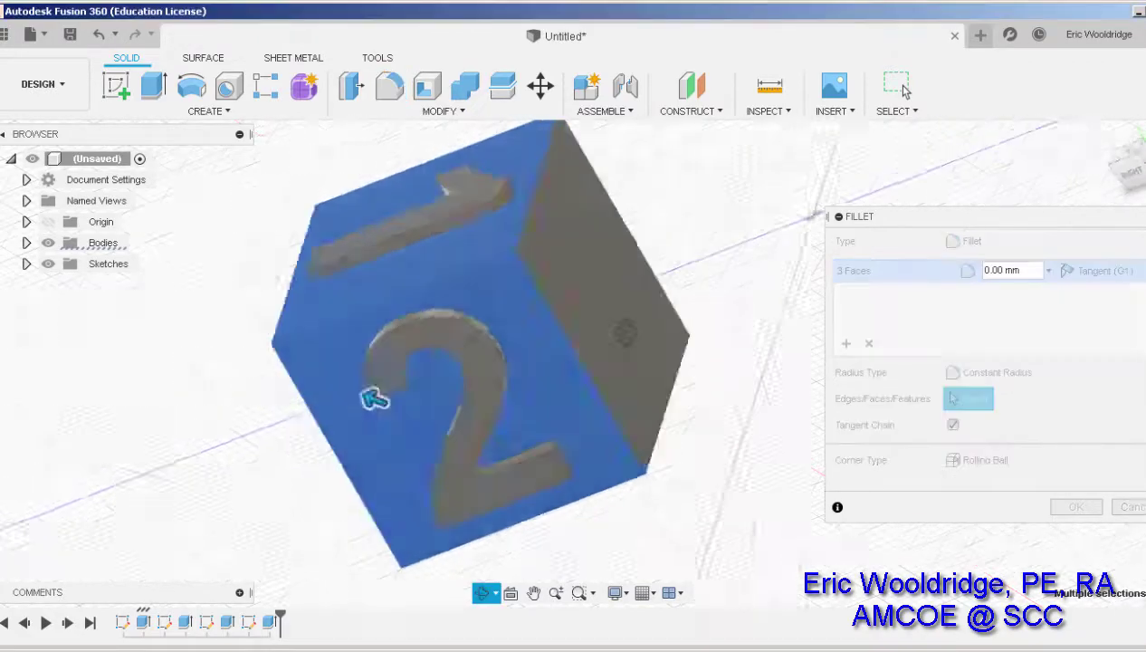
middle_click_drag(375, 399, 594, 329, "shift")
left_click(595, 327)
middle_click_drag(665, 287, 613, 312, "shift")
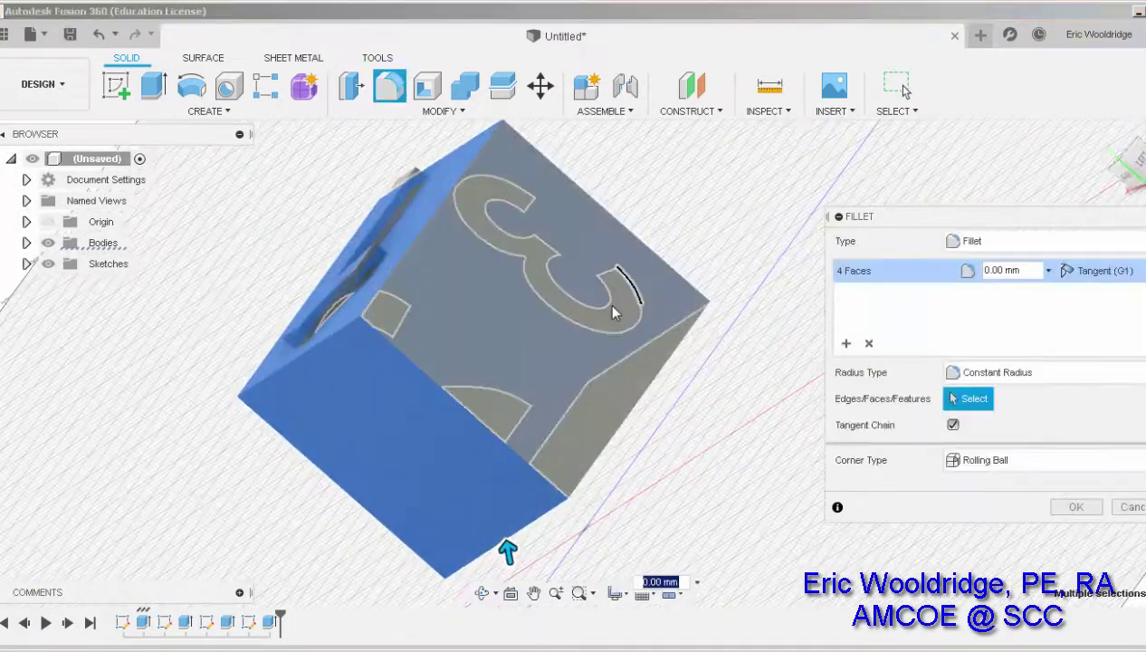
left_click(611, 307)
left_click(632, 397)
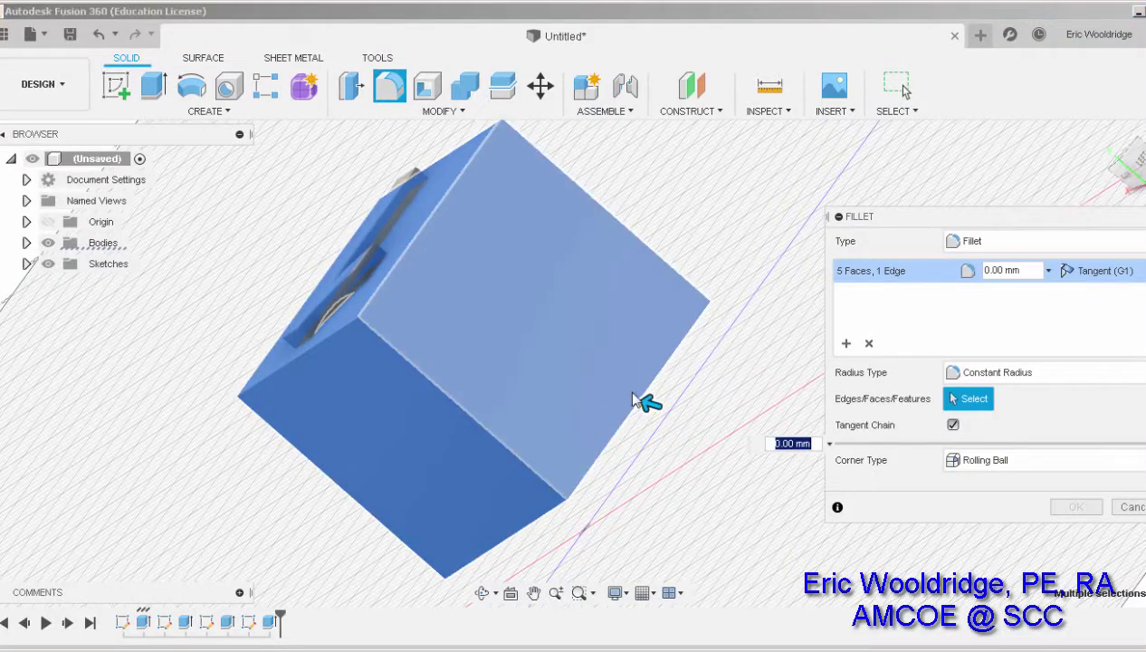
middle_click_drag(634, 398, 668, 360, "shift")
left_click(670, 358)
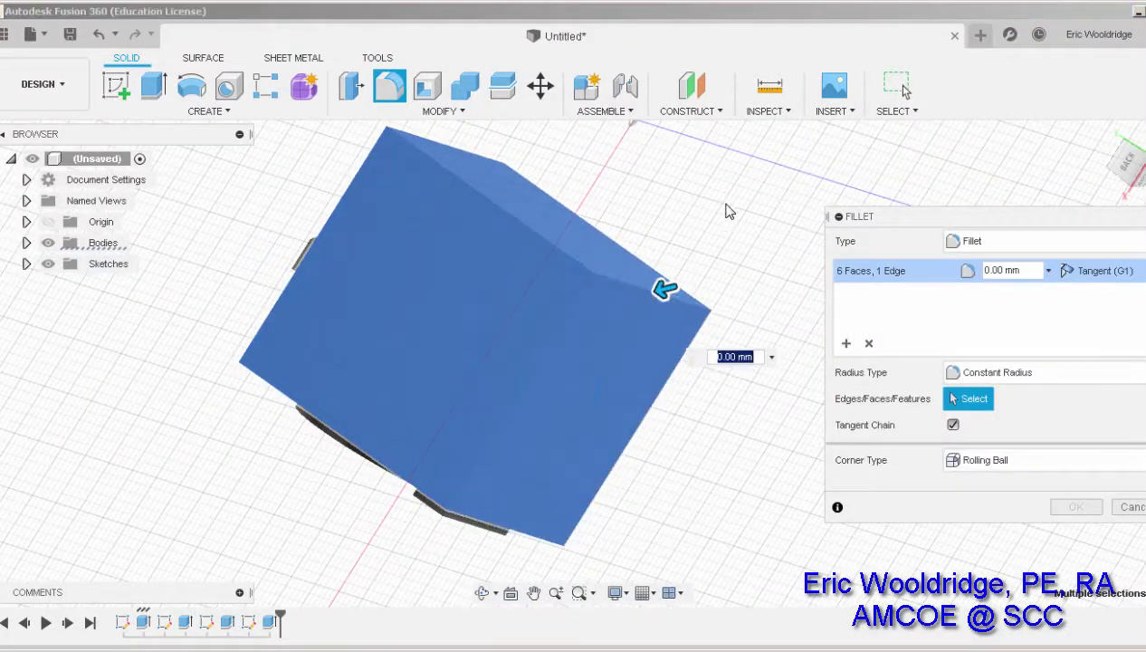
middle_click_drag(729, 212, 615, 302, "shift")
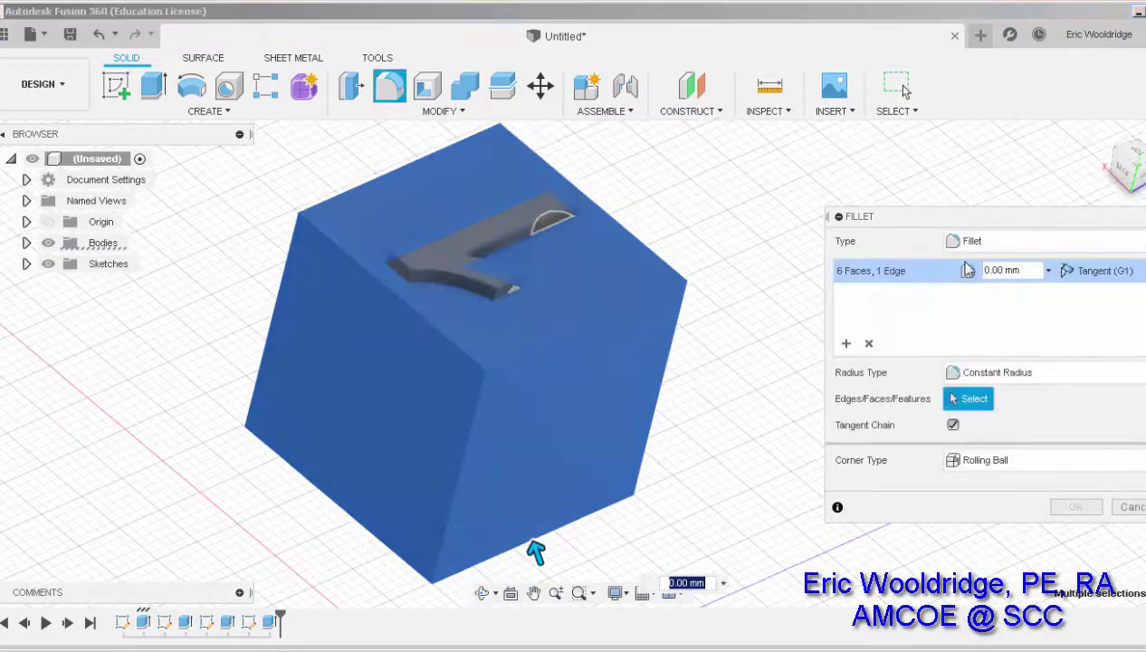
- Try a 1 mm fillet radius, see it fail, and cancel the fillet
left_click(1028, 270)
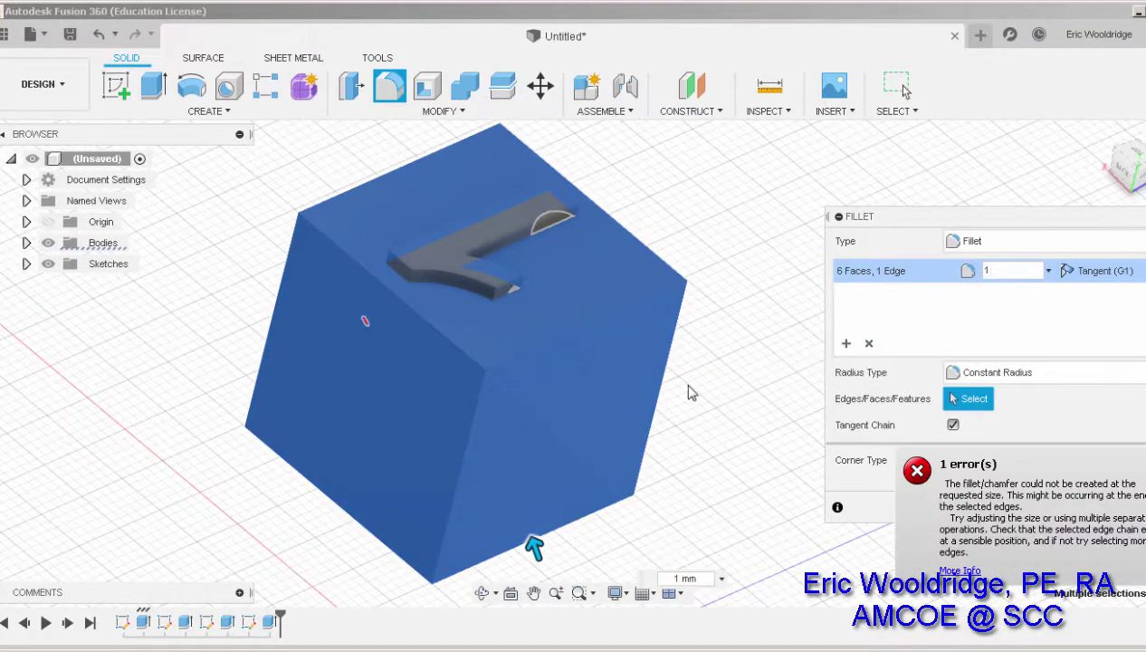
middle_click_drag(717, 394, 516, 502, "shift")
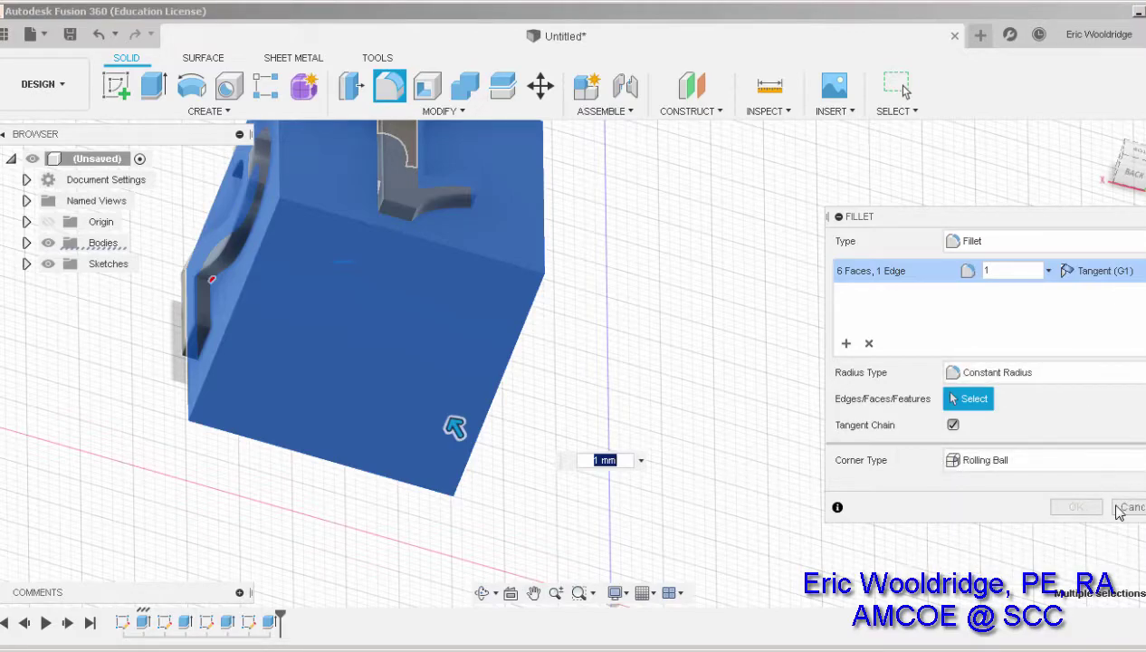
left_click(1119, 509)
middle_click_drag(663, 437, 697, 385, "shift")
- Fillet the cube's four top edges and three vertical edges with a 2 mm radius
left_click(389, 86)
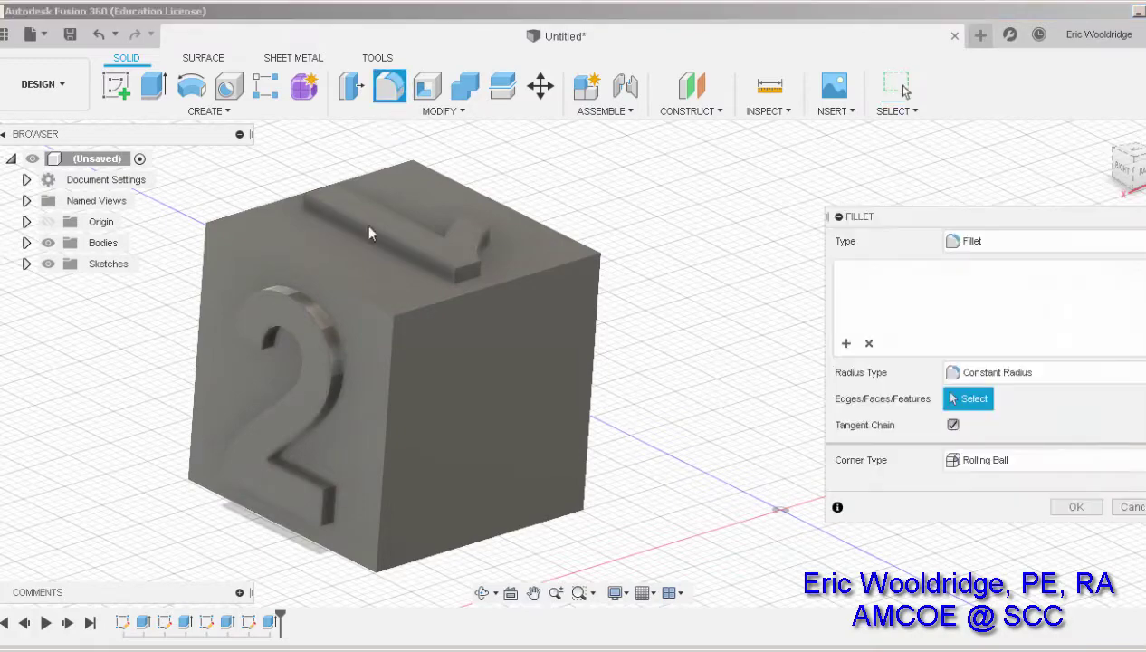
left_click(407, 311)
left_click(298, 268)
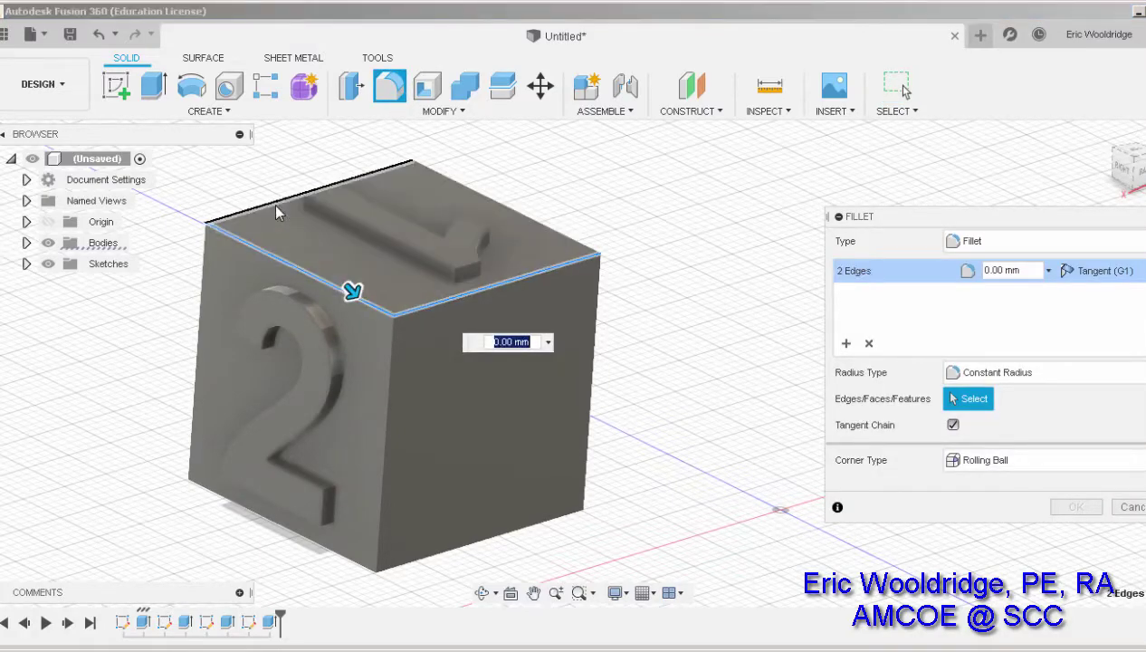
left_click(281, 204)
left_click(504, 211)
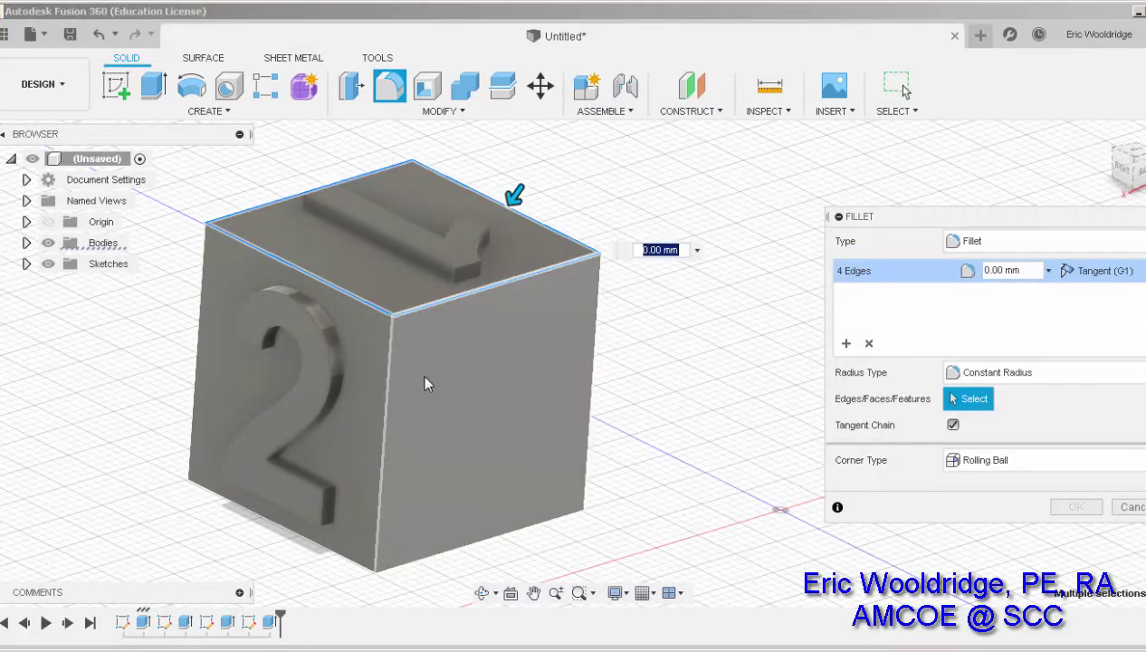
left_click(391, 373)
left_click(201, 324)
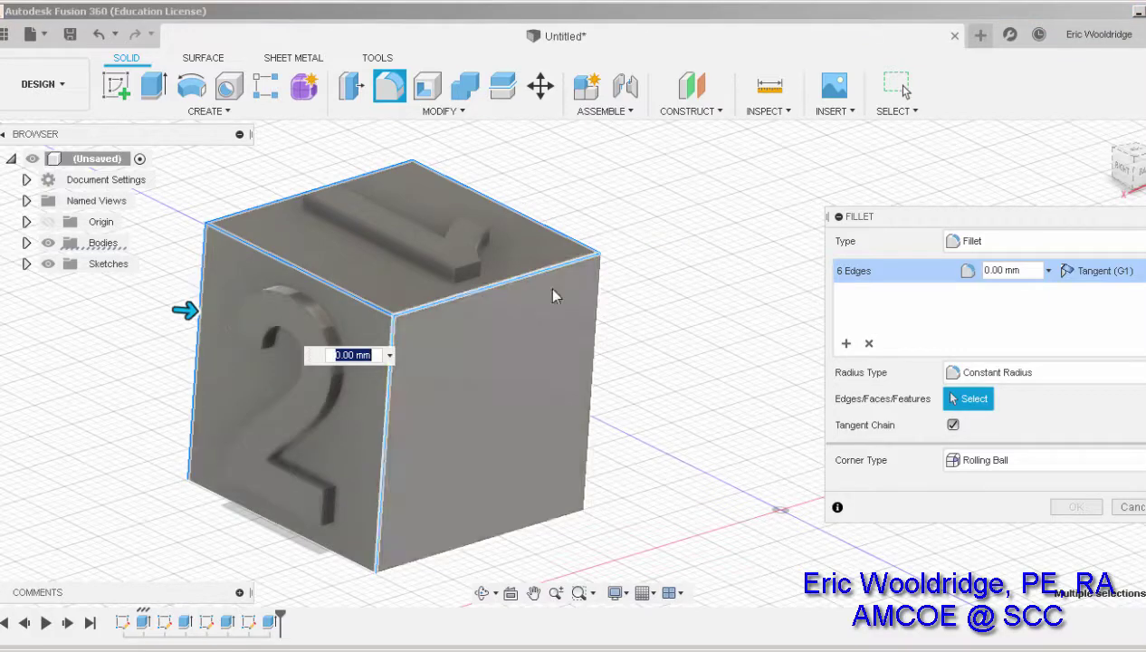
left_click(599, 301)
left_click(975, 270)
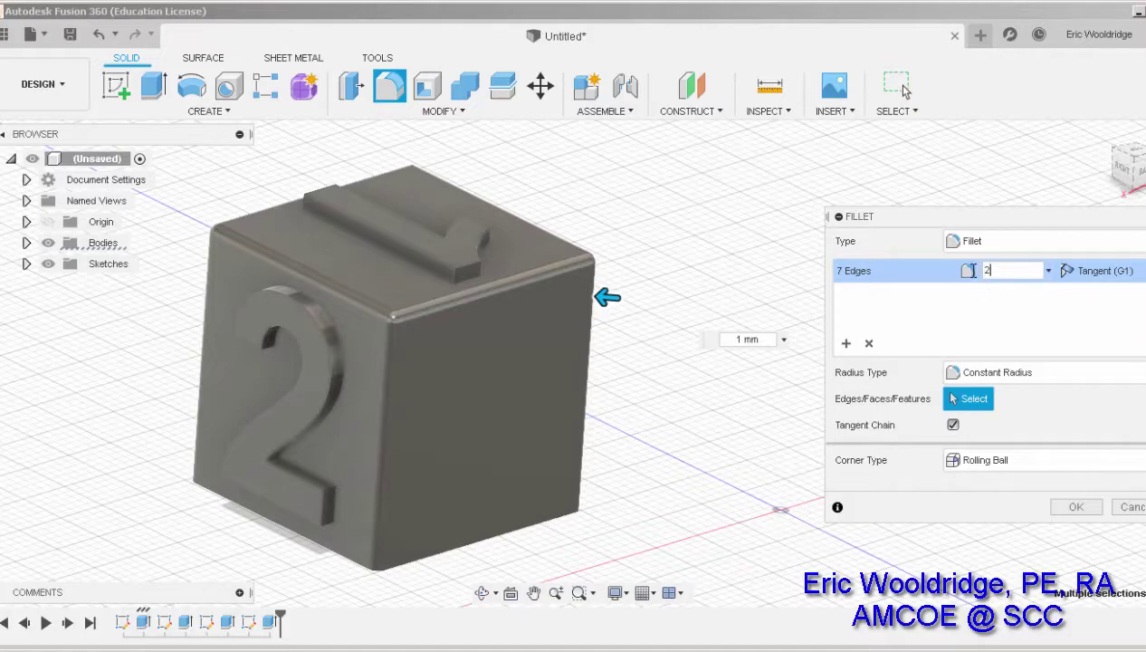
left_click(1073, 507)
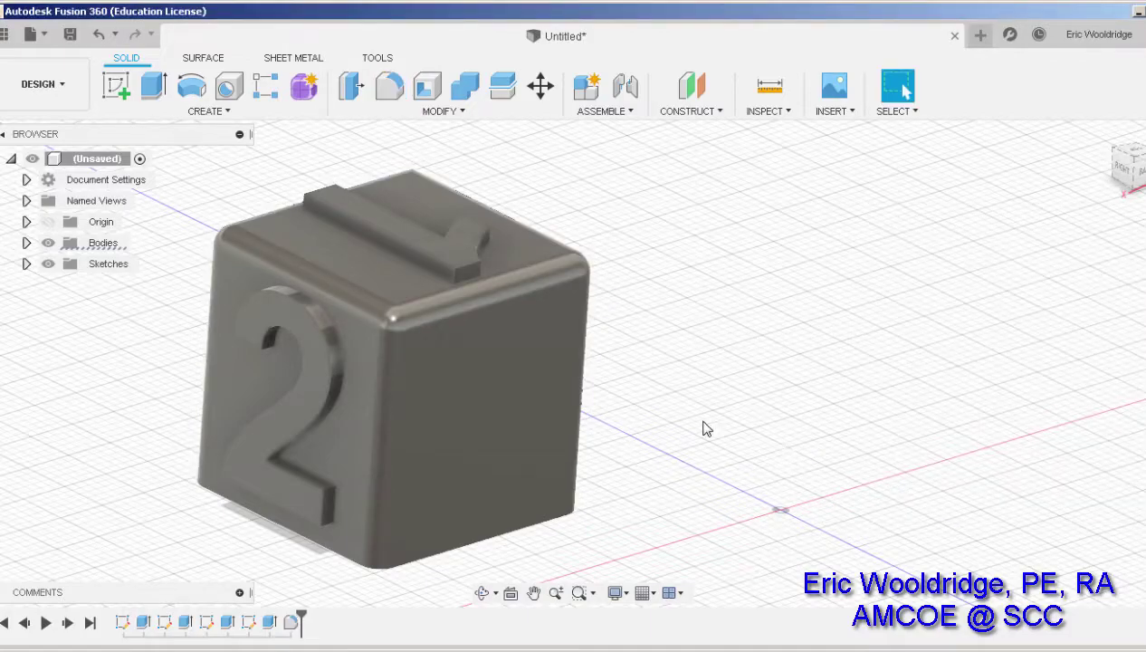
middle_click_drag(706, 429, 579, 317, "shift")
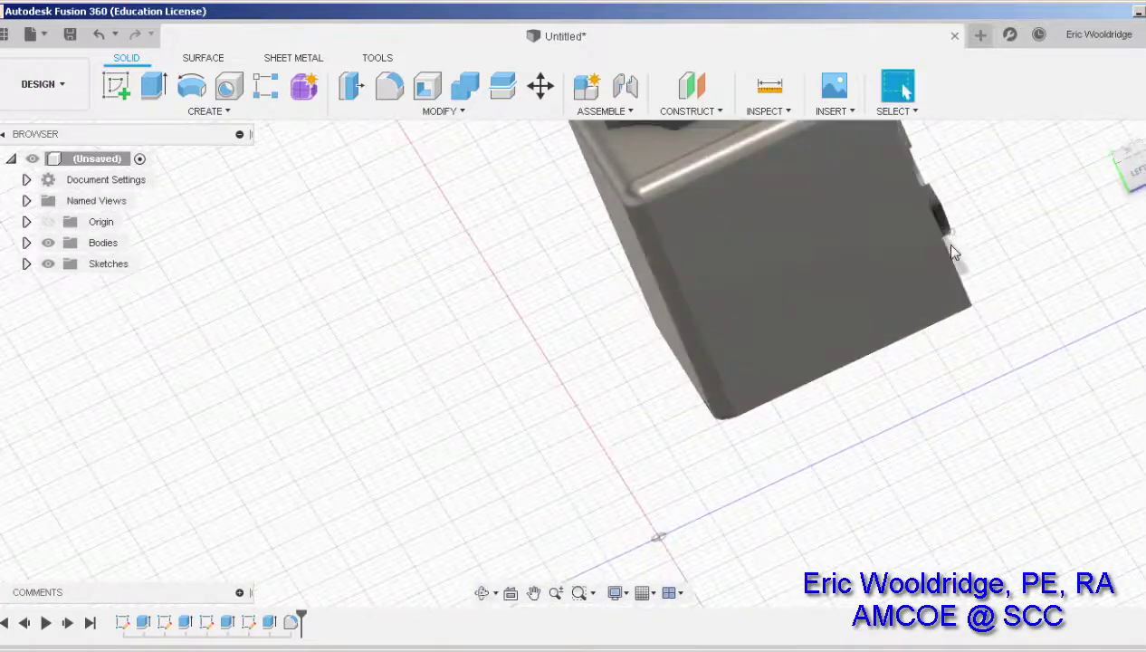
- Fillet the last vertical edge and the bottom face edges, nine in all, at 2 mm
mouse_move(953, 253)
middle_mouse_down("shift")
mouse_move(883, 350)
mouse_move(814, 363)
mouse_move(824, 378)
middle_mouse_up("shift")
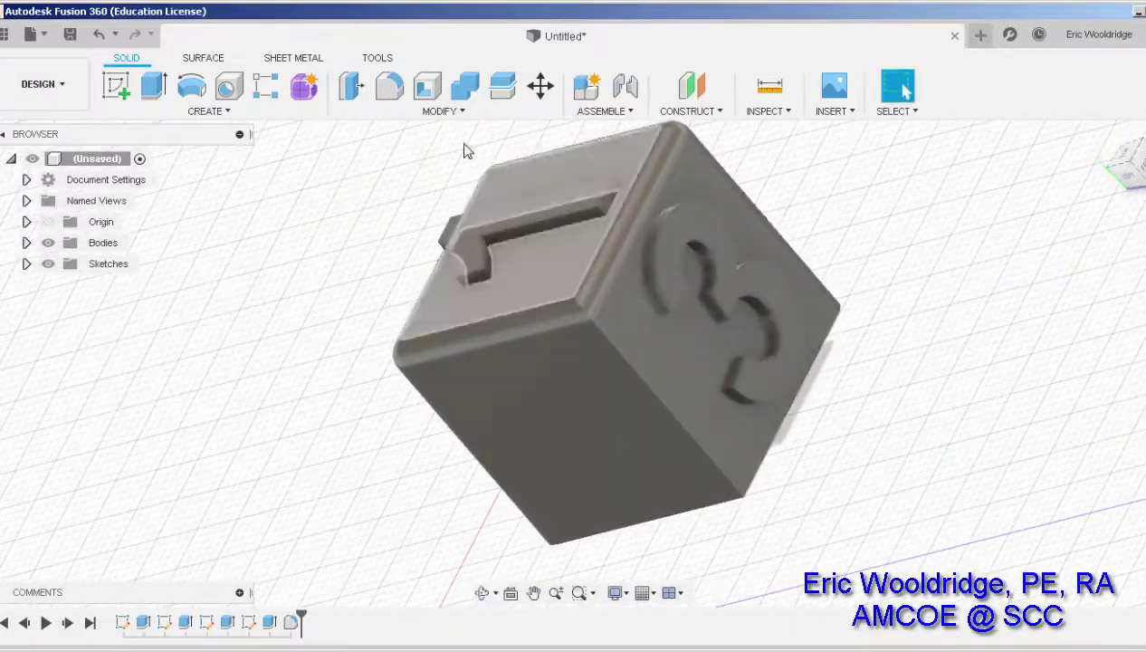
left_click(389, 86)
left_click(635, 373)
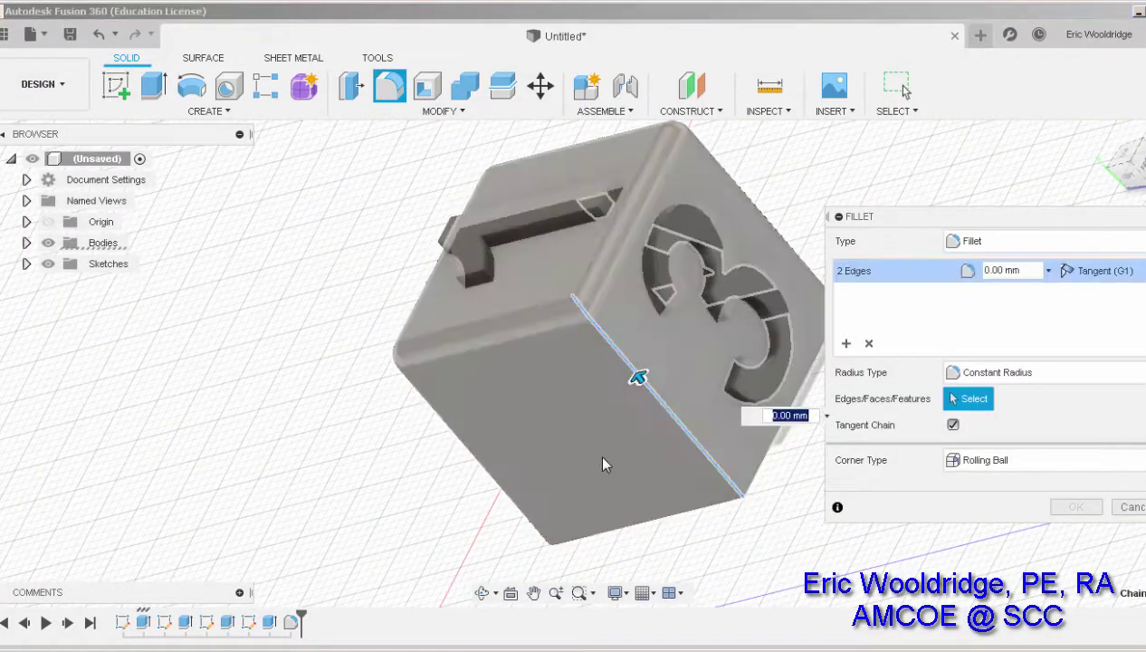
middle_click_drag(605, 464, 541, 255, "shift")
left_click(621, 366)
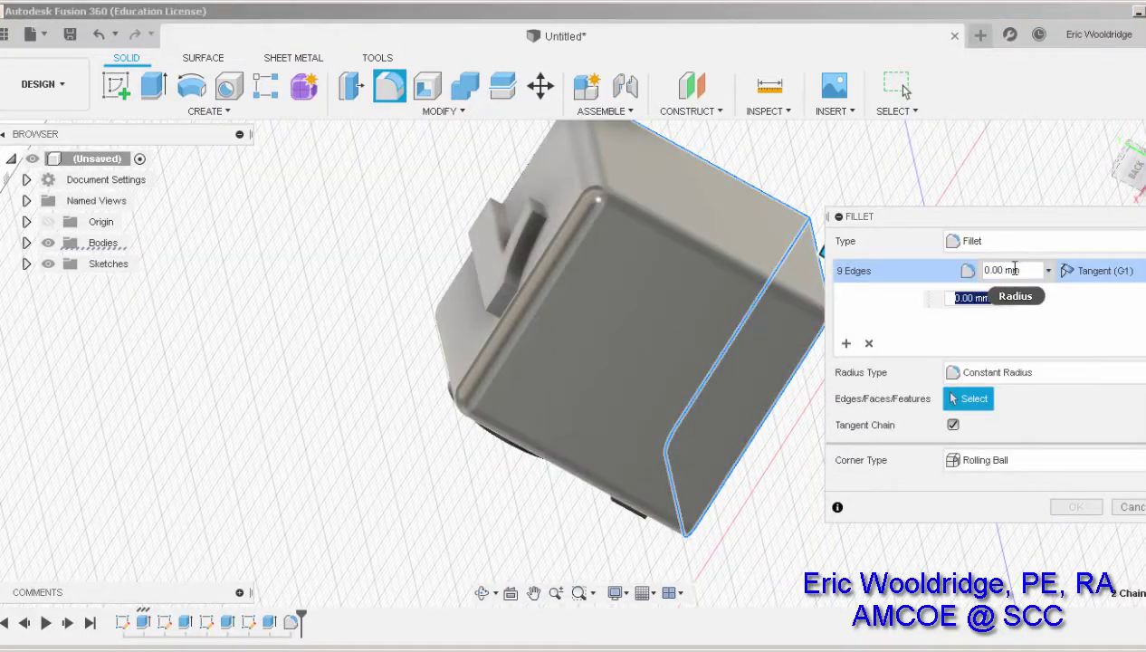
left_click(1002, 269)
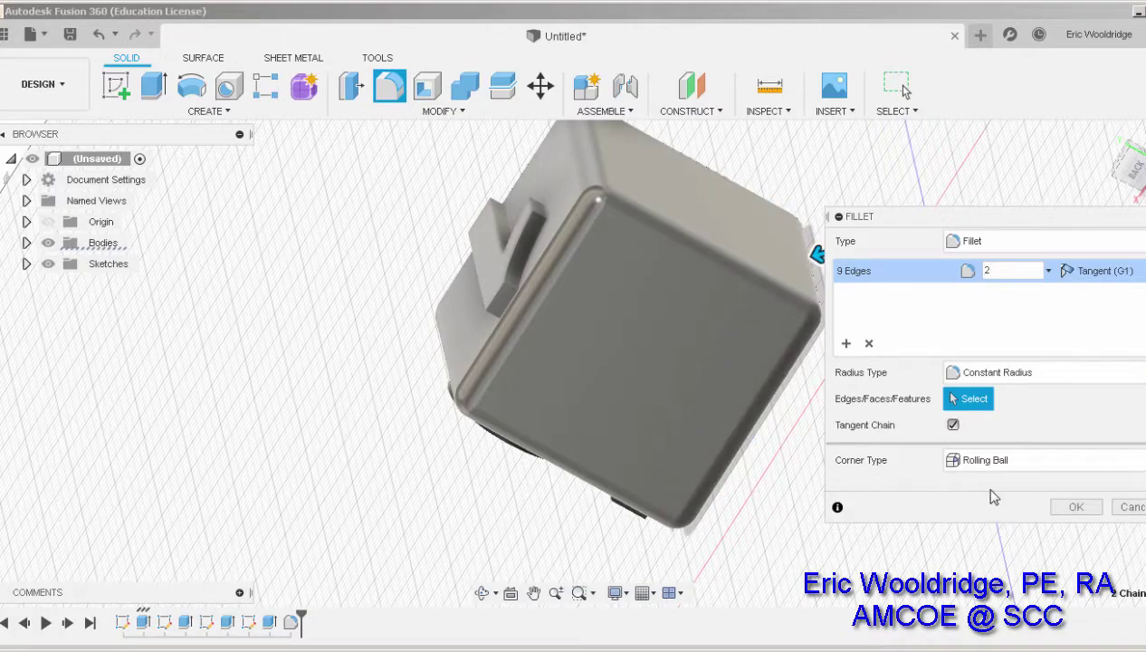
left_click(1075, 506)
middle_click_drag(893, 493, 863, 345, "shift")
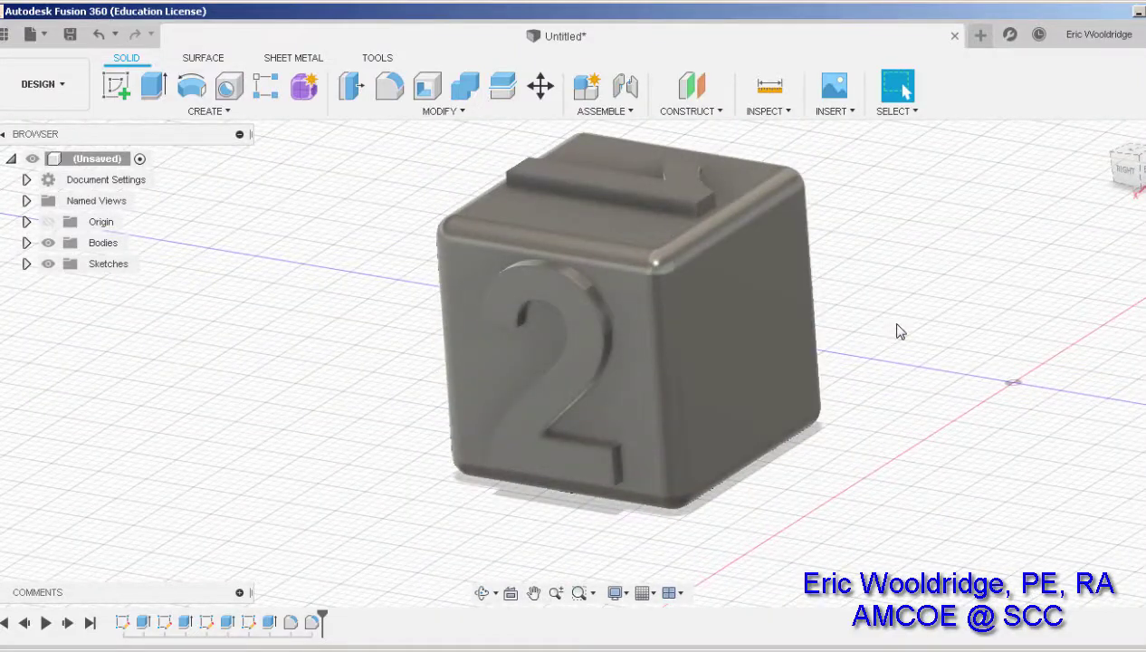
middle_click_drag(629, 428, 651, 494, "shift")
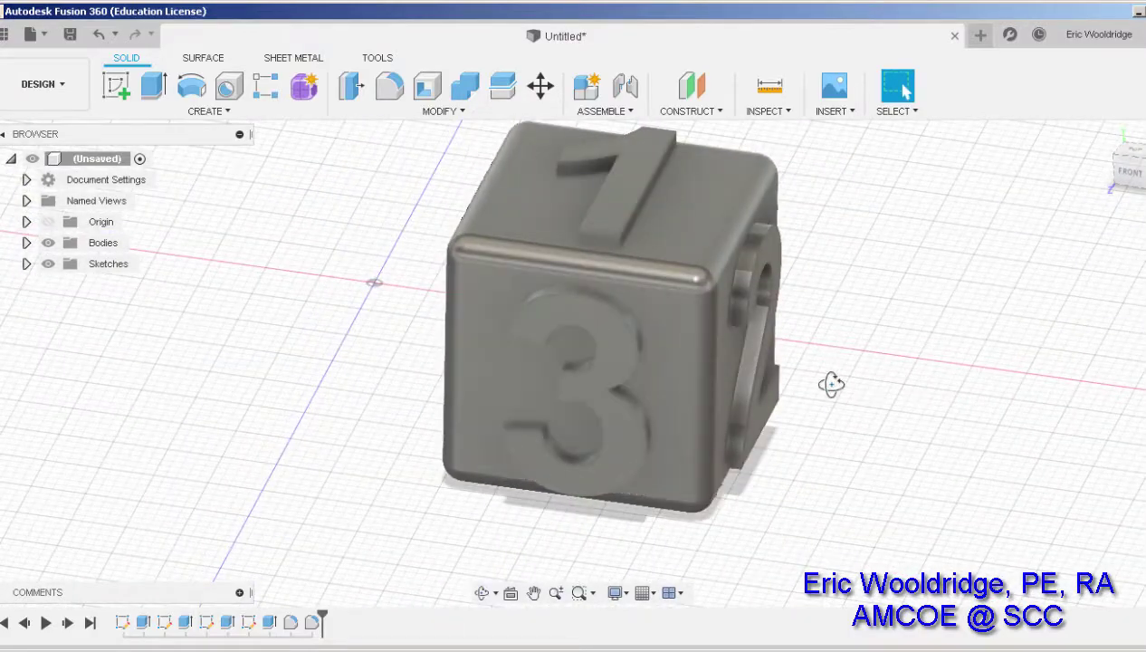
mouse_move(826, 384)
middle_mouse_down("shift")
mouse_move(796, 387)
mouse_move(817, 389)
middle_mouse_up("shift")
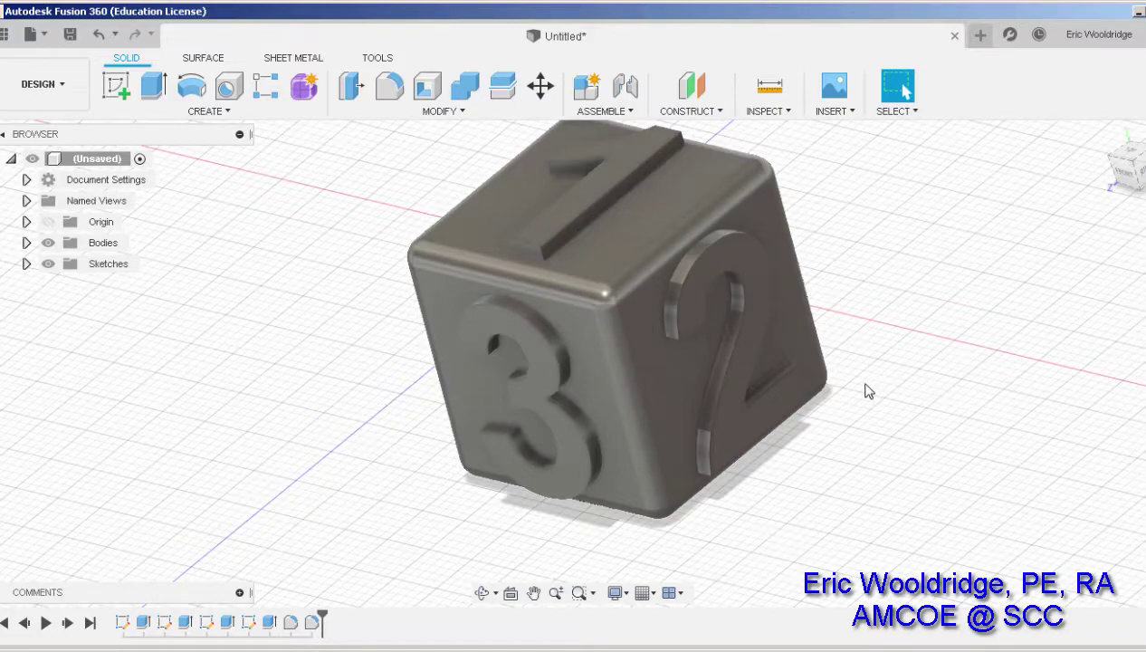
mouse_move(867, 391)
middle_mouse_down("shift")
mouse_move(864, 322)
mouse_move(829, 287)
mouse_move(843, 379)
middle_mouse_up("shift")
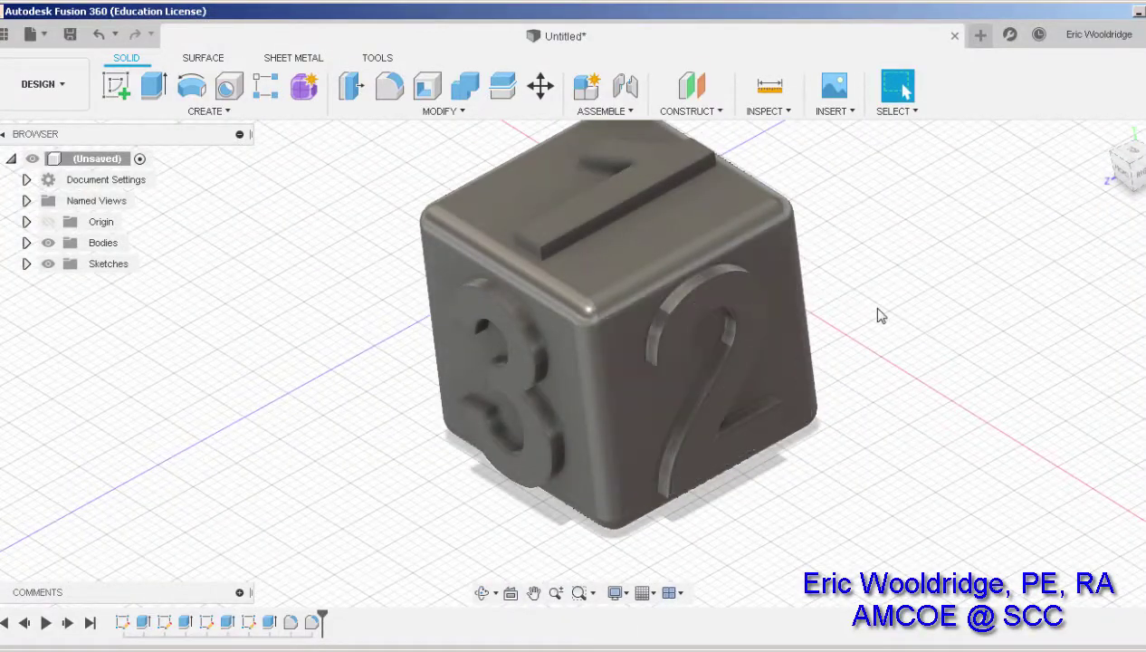
middle_click_drag(878, 315, 866, 315, "shift")
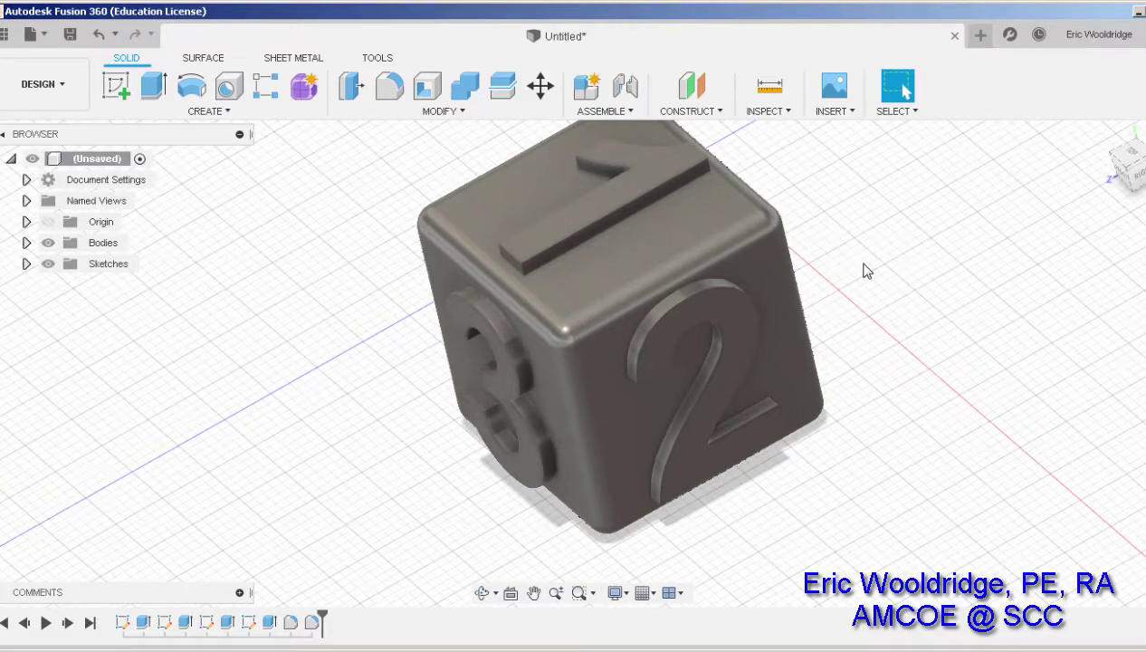
middle_click_drag(887, 353, 896, 311, "shift")
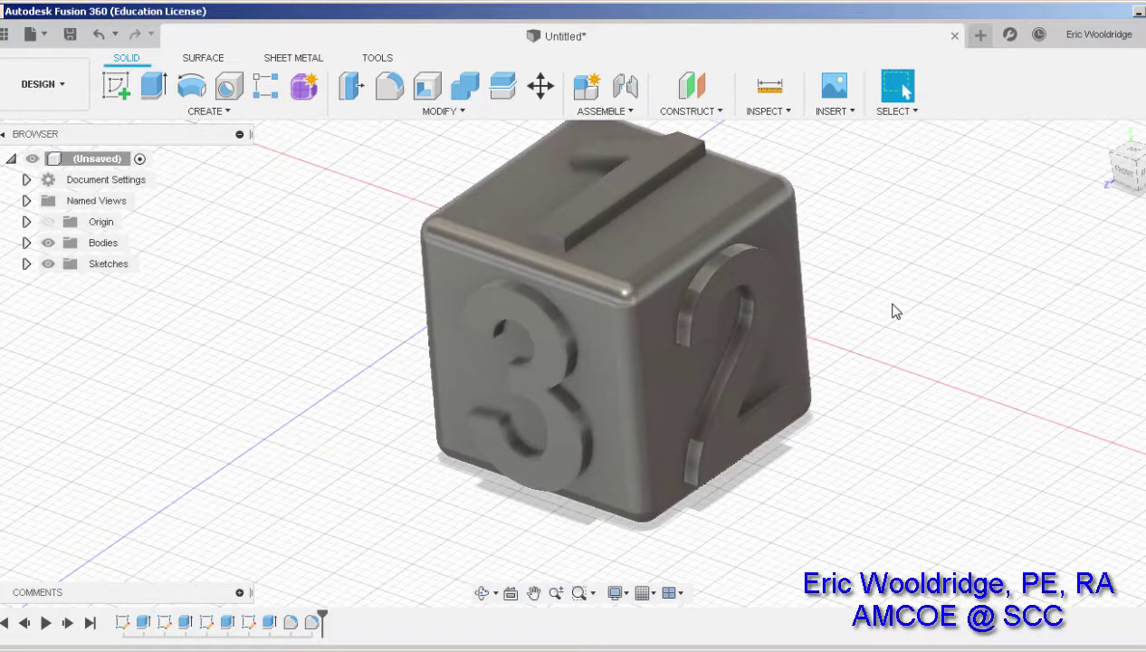
middle_click_drag(864, 276, 823, 307, "shift")
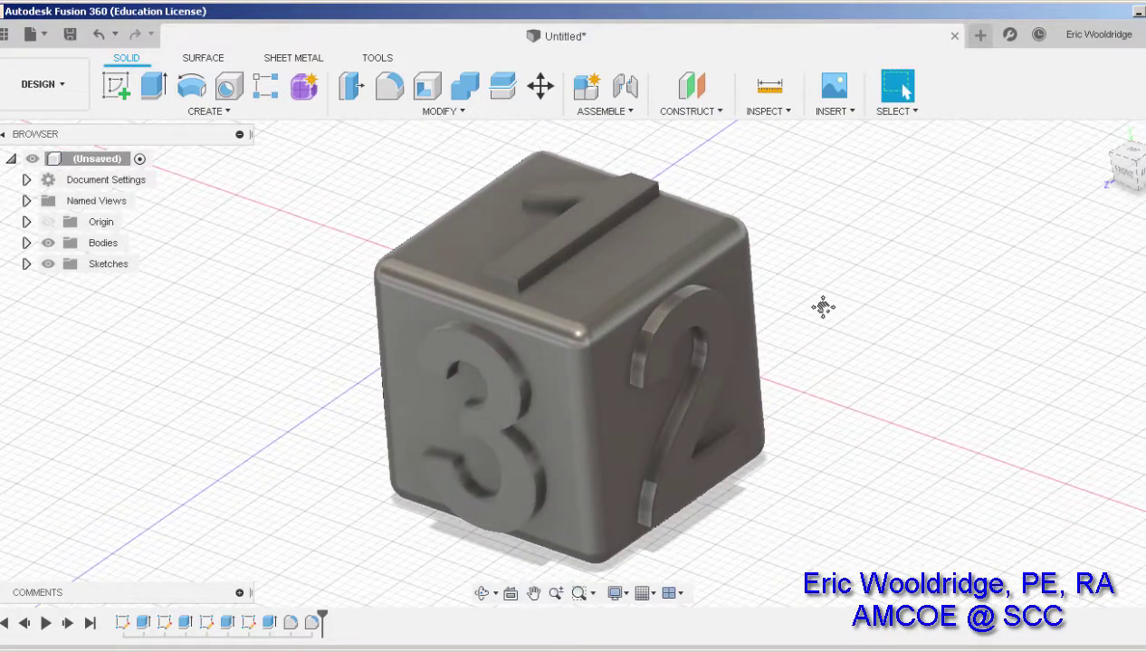